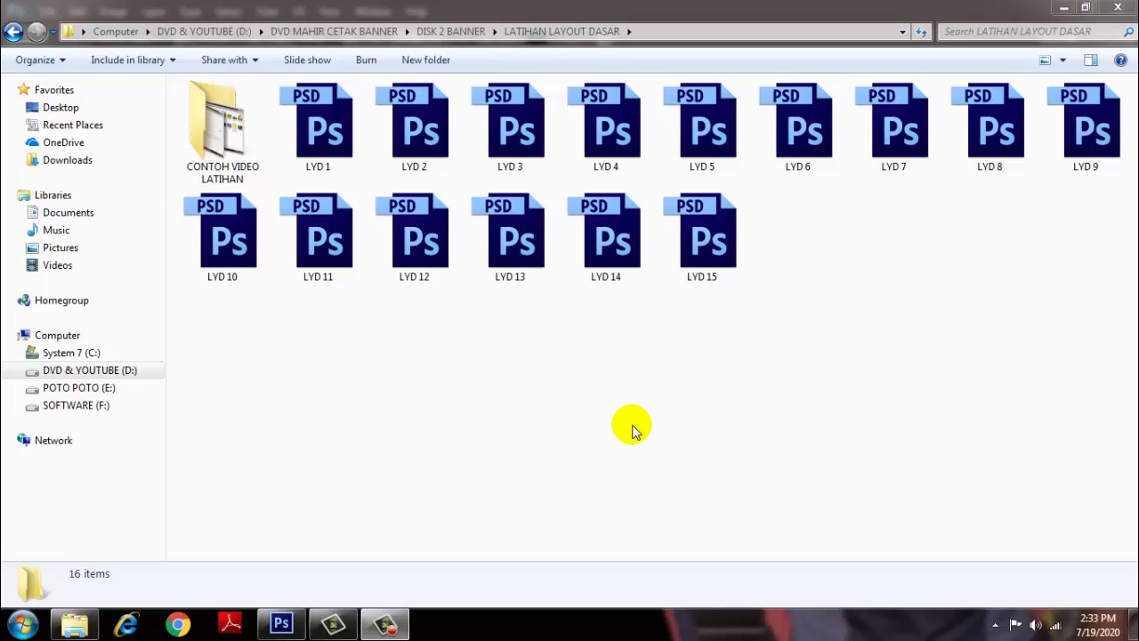
Step: Open LYD 8.psd from the LATIHAN LAYOUT DASAR folder in Photoshop
click(999, 153)
double_click(999, 153)
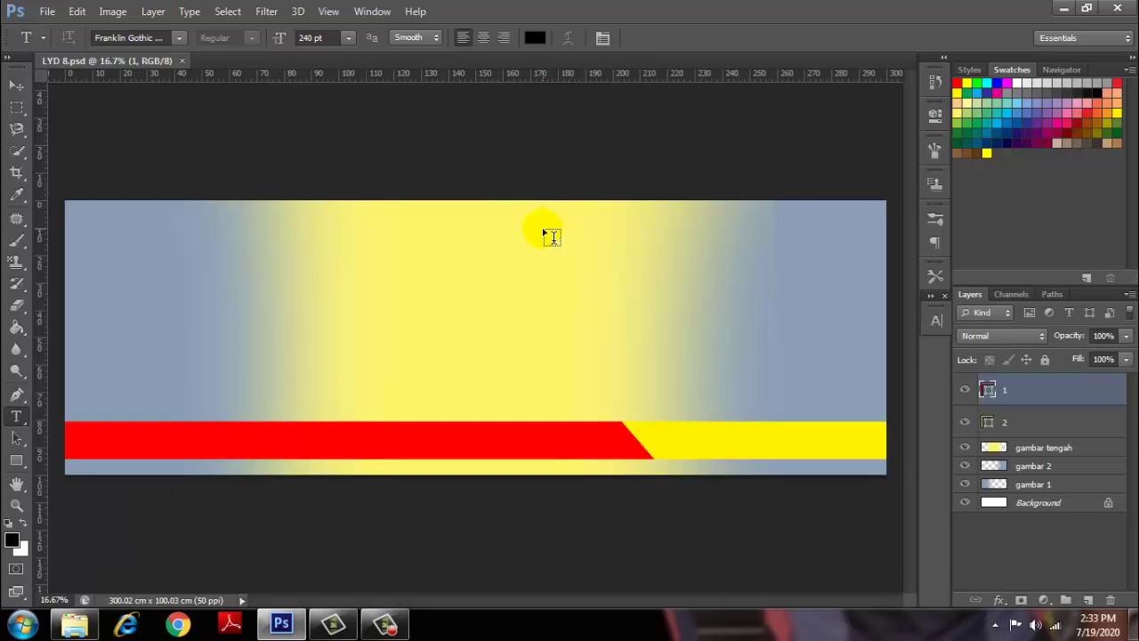
Step: With the Move tool, select gambar 1, gambar 2, gambar tengah, then the red-and-yellow bar layer
click(16, 86)
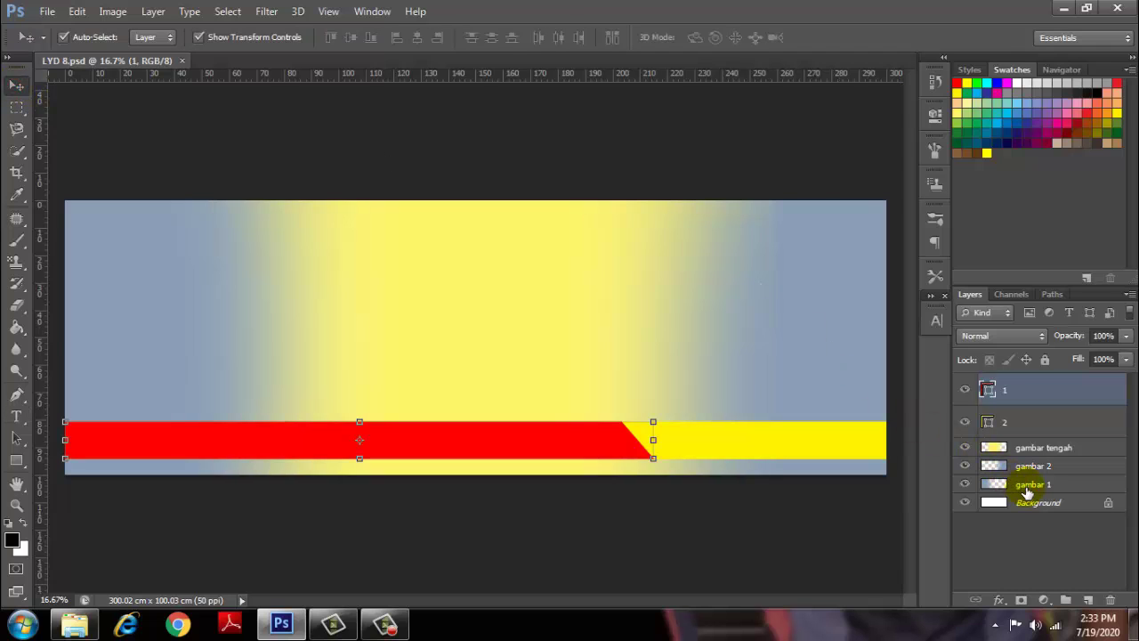
click(1030, 486)
click(1033, 466)
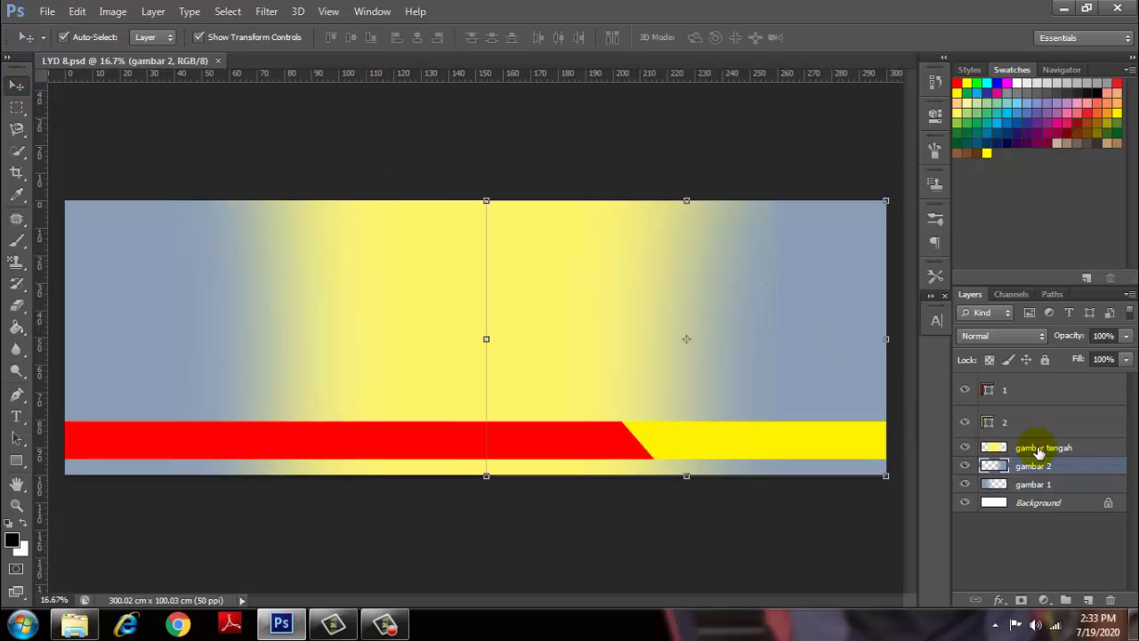
click(1040, 449)
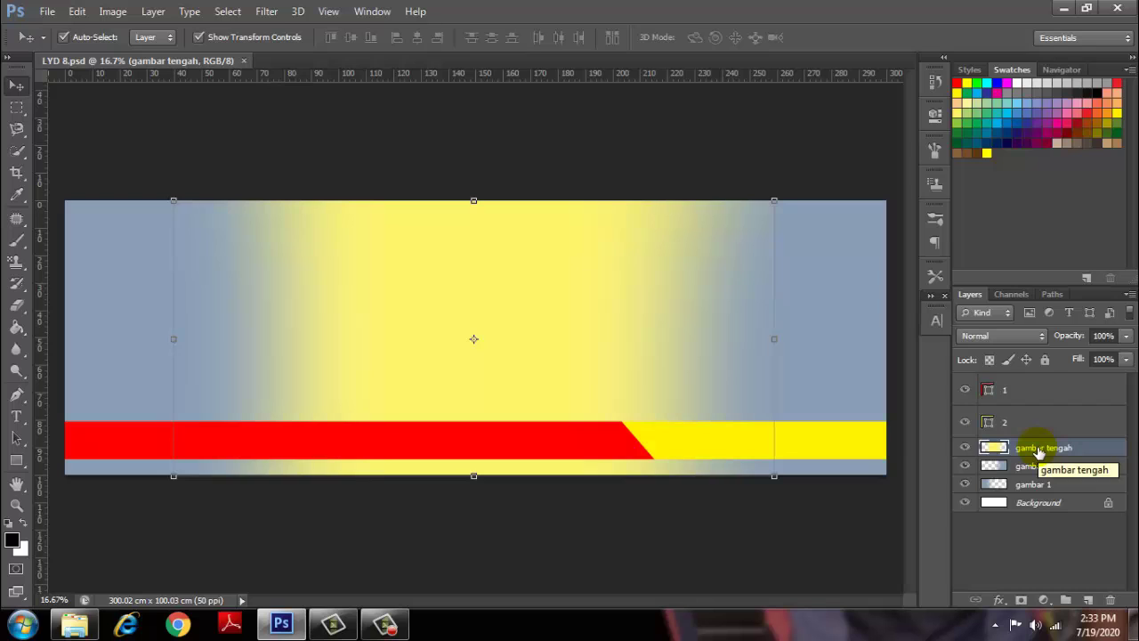
click(693, 519)
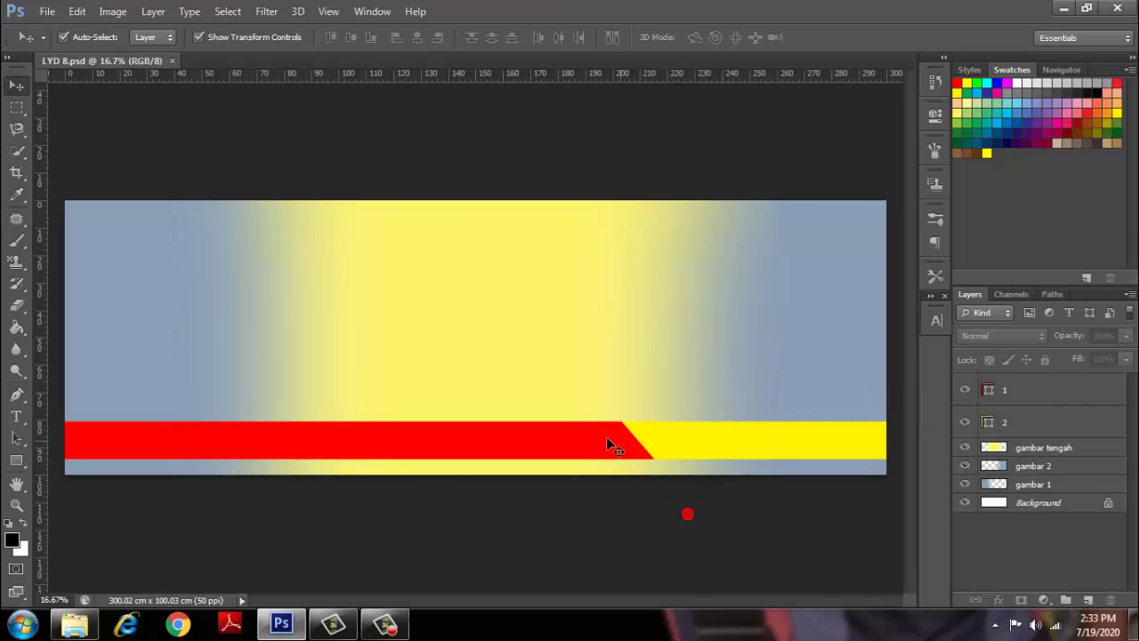
click(580, 433)
click(746, 452)
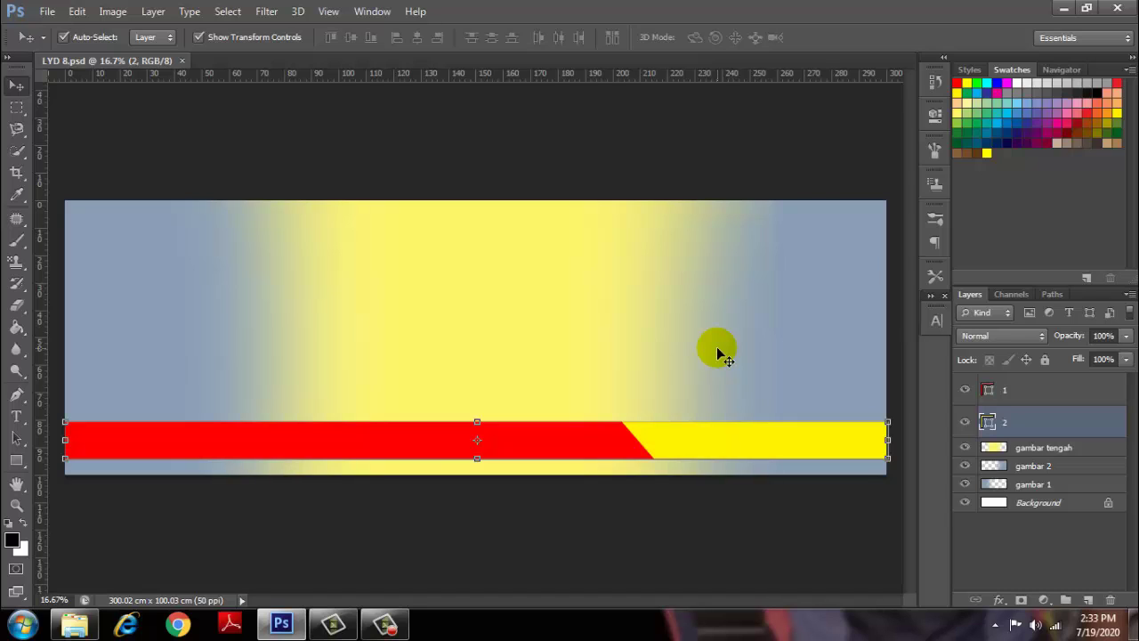
Step: Open the w644 photo from the Downloads folder in Adobe Photoshop CS6
click(74, 626)
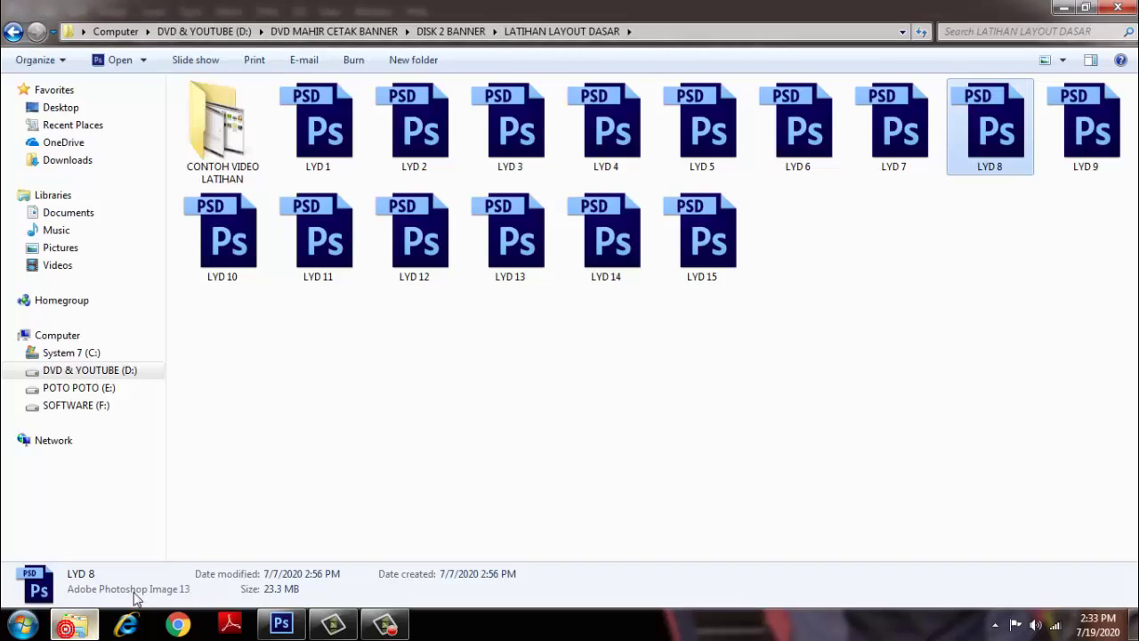
click(71, 160)
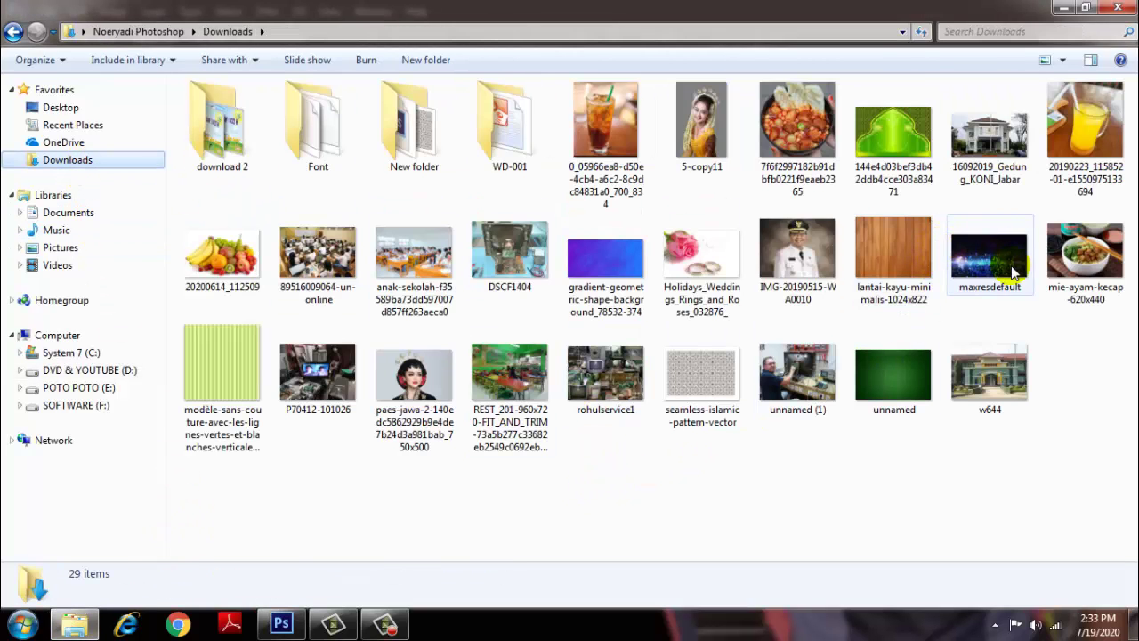
right_click(990, 374)
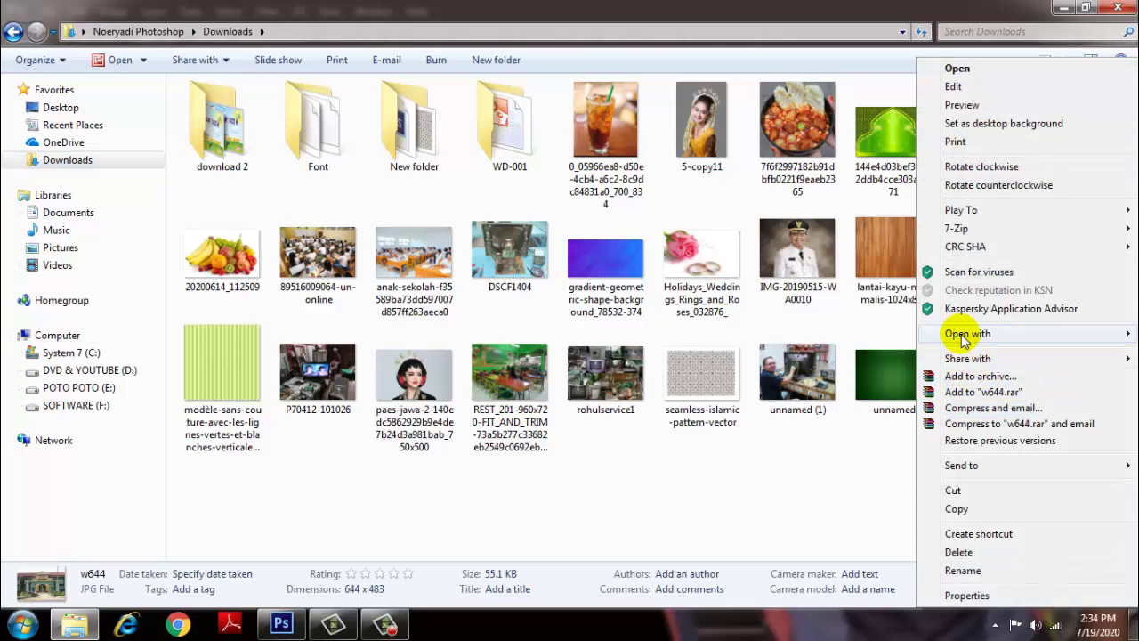
mouse_move(968, 334)
click(854, 335)
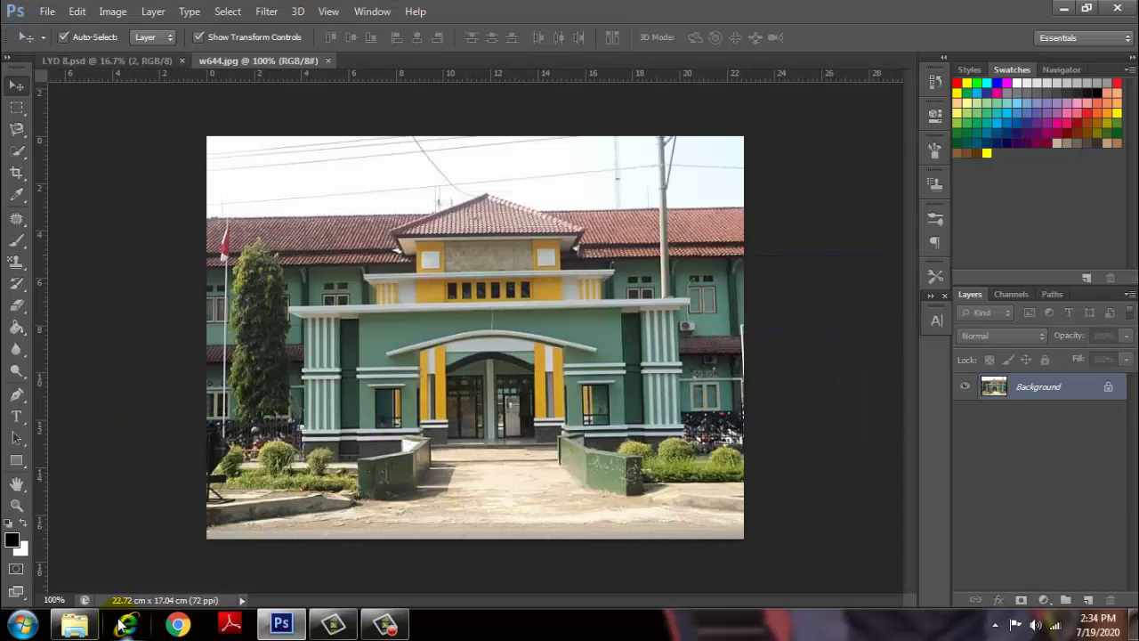
click(75, 625)
right_click(339, 261)
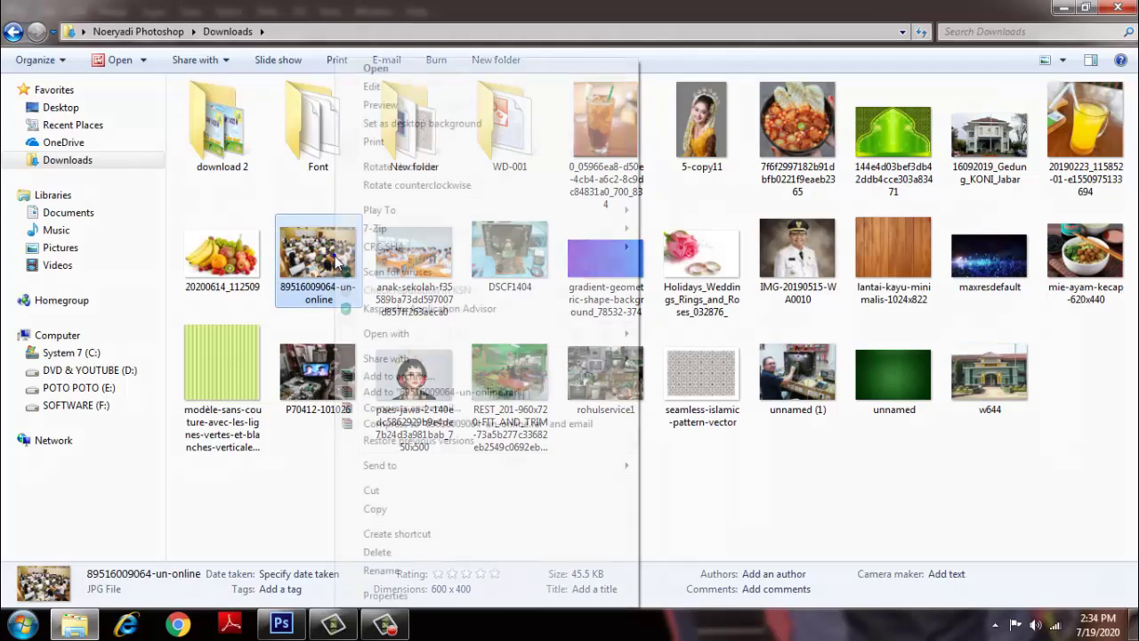
mouse_move(386, 334)
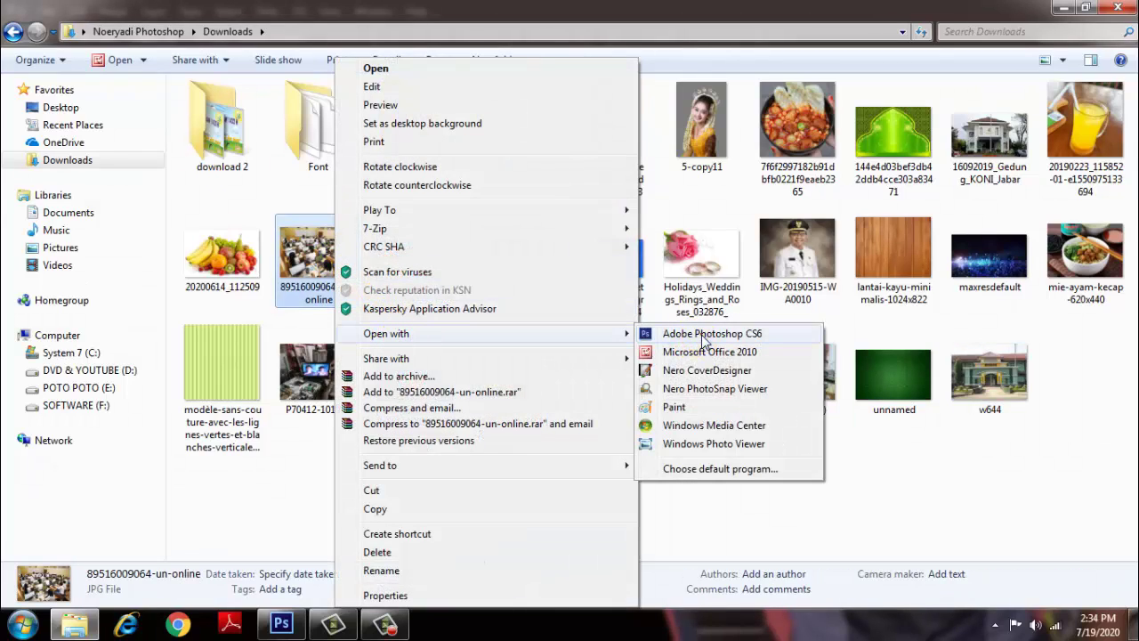
click(701, 338)
click(76, 625)
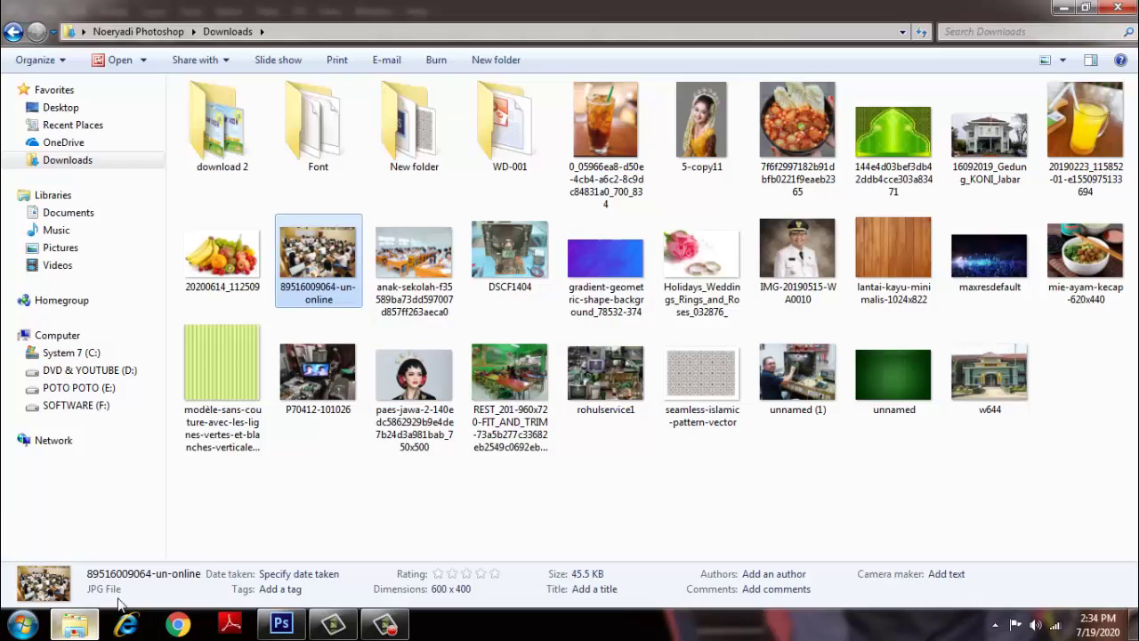
right_click(411, 277)
mouse_move(460, 334)
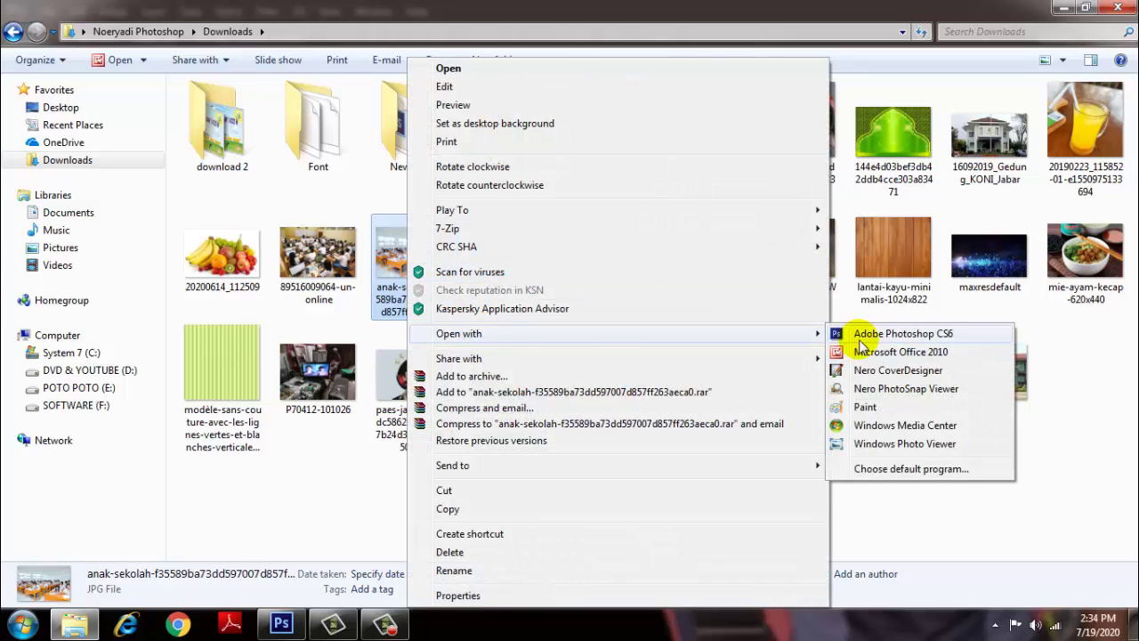
click(862, 337)
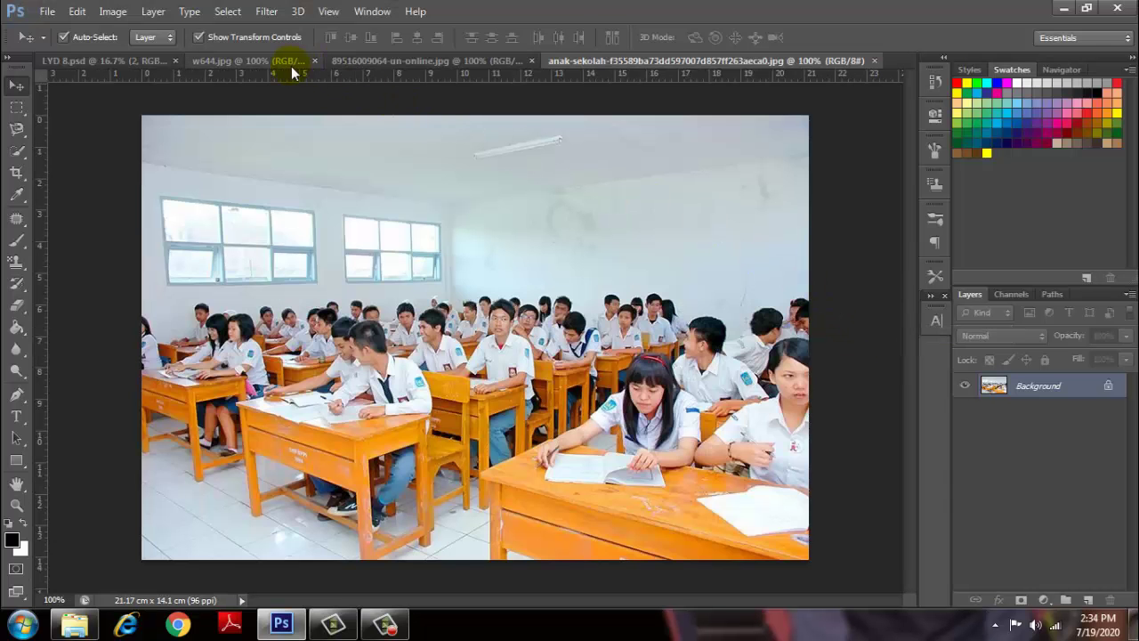
click(291, 66)
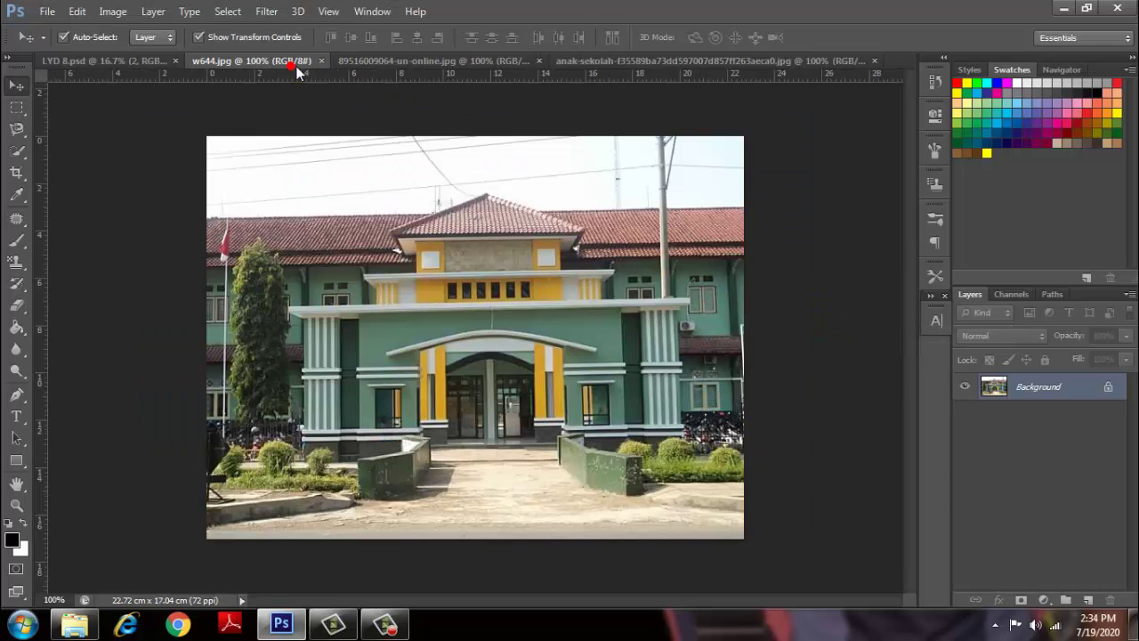
click(133, 60)
Step: Drag the w644 building photo into the banner and scale it over the centre
click(501, 285)
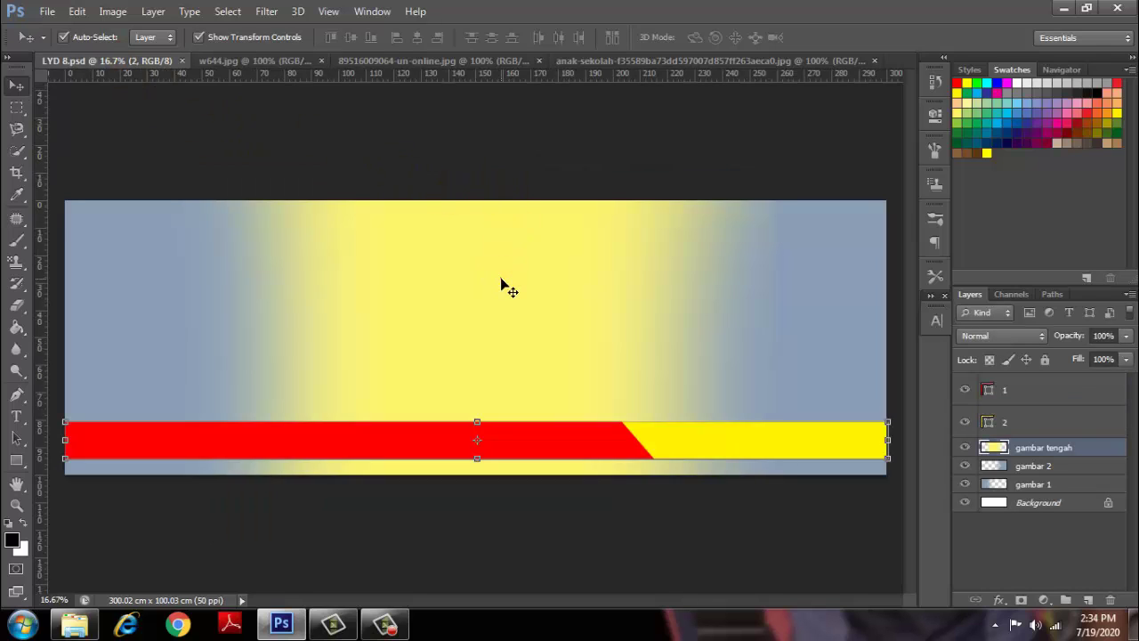
click(333, 64)
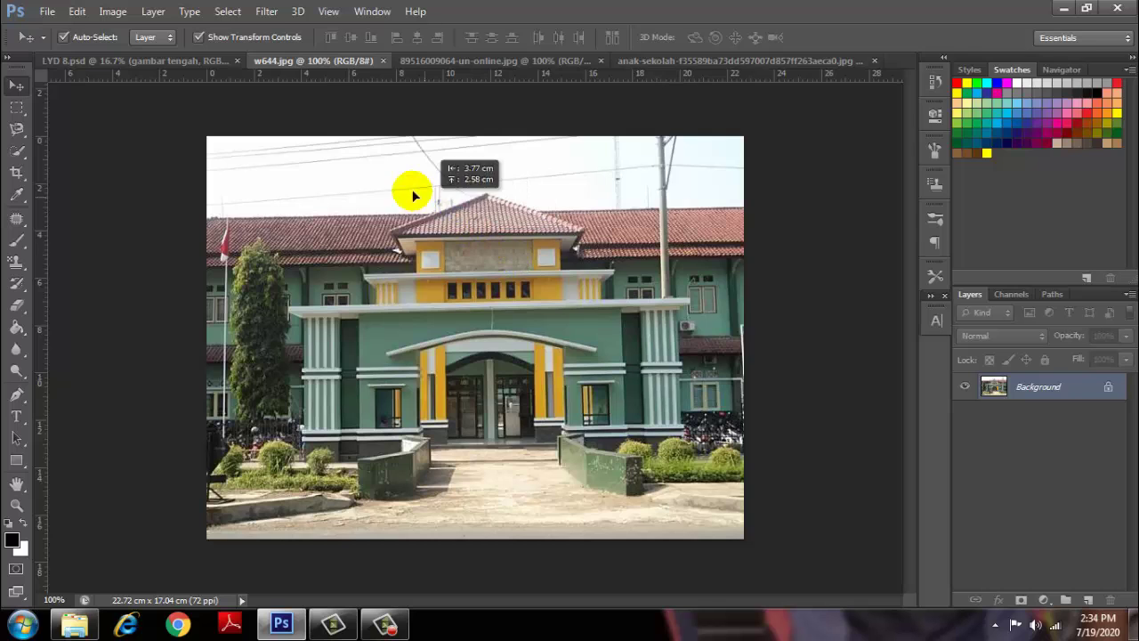
mouse_move(513, 258)
mouse_down()
mouse_move(229, 71)
mouse_move(497, 291)
mouse_move(354, 258)
mouse_up()
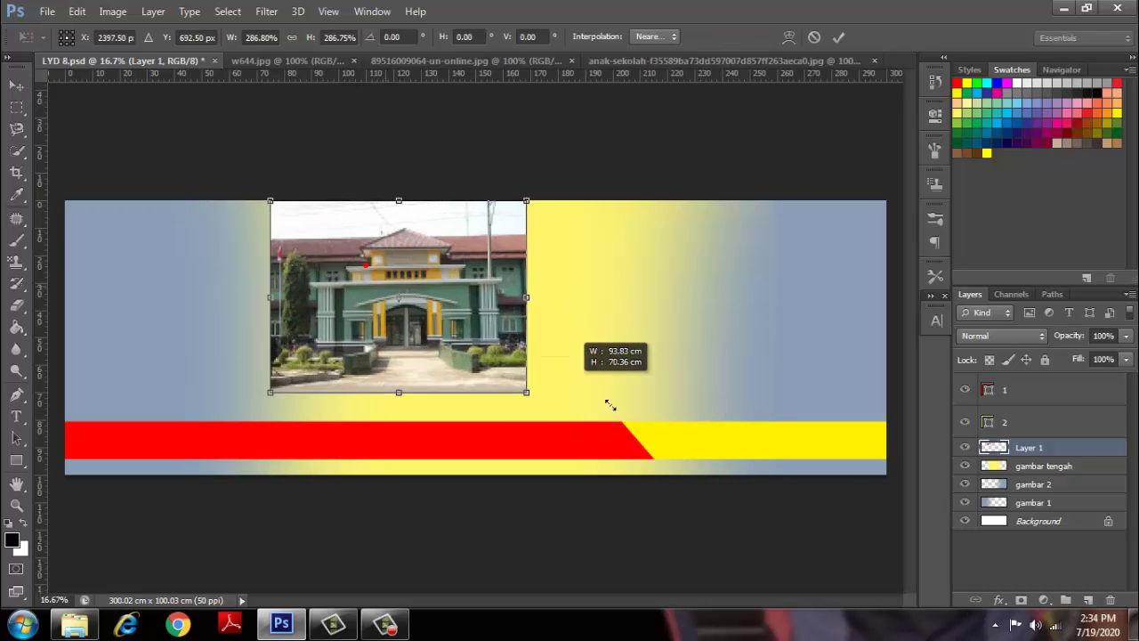
drag(363, 265, 762, 559)
drag(672, 516, 628, 475)
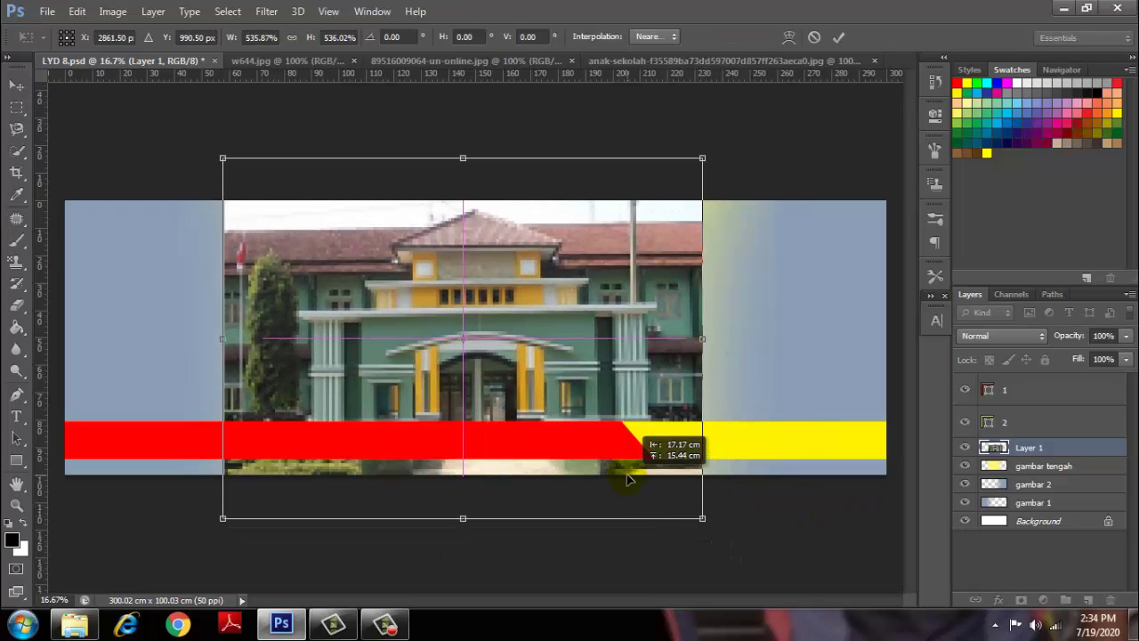
click(838, 37)
Step: Clip Layer 1 to gambar tengah and enlarge it to 117%
click(1045, 449)
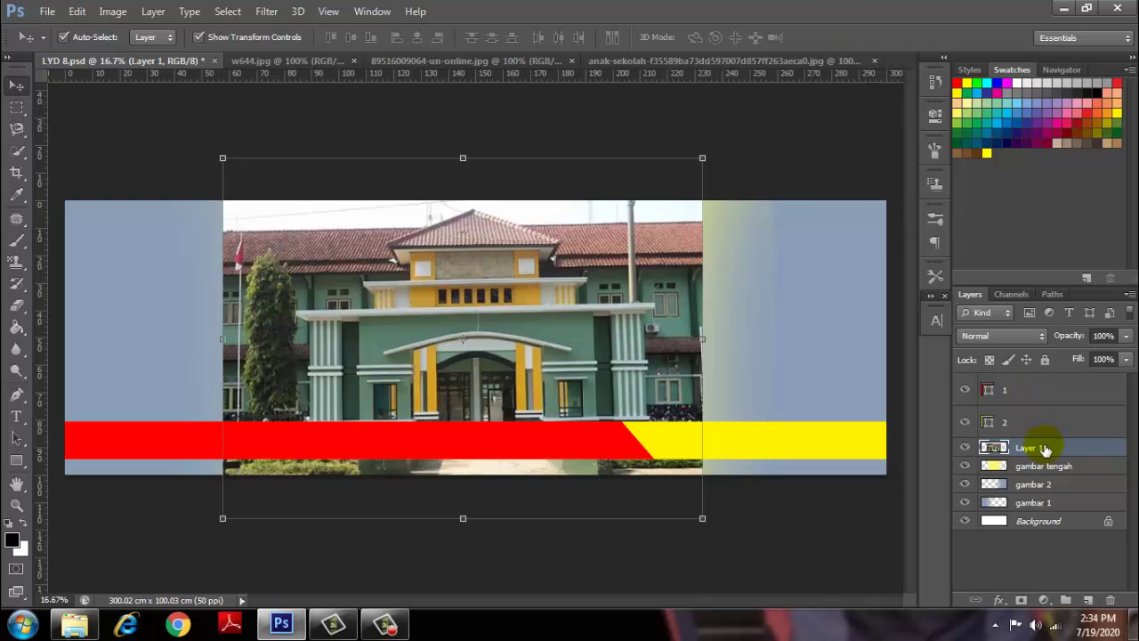
right_click(1048, 459)
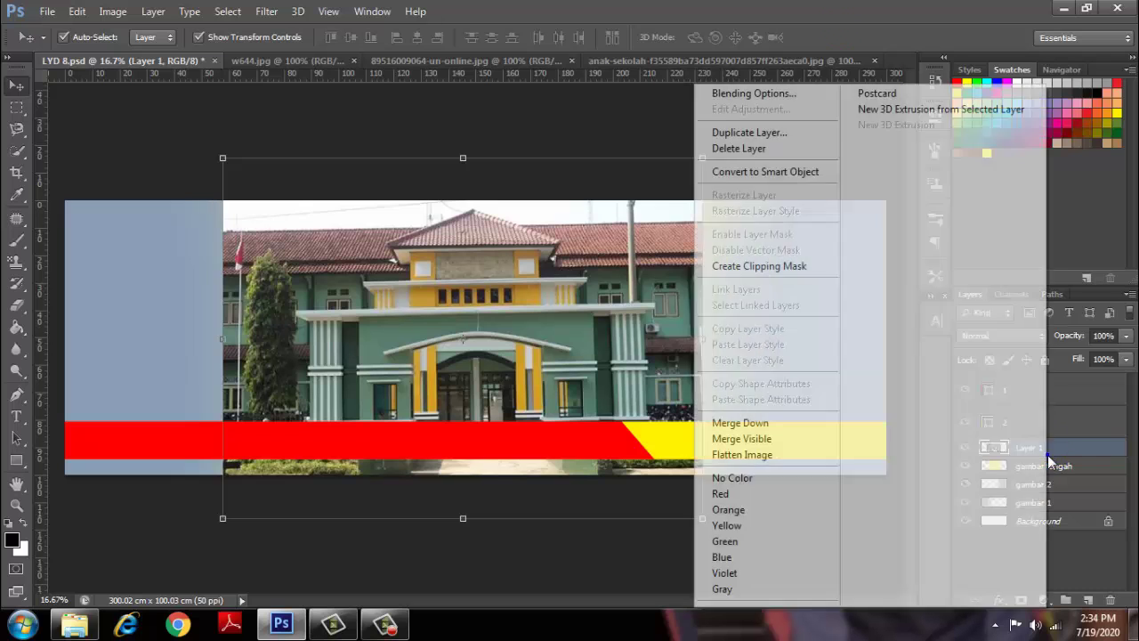
click(797, 276)
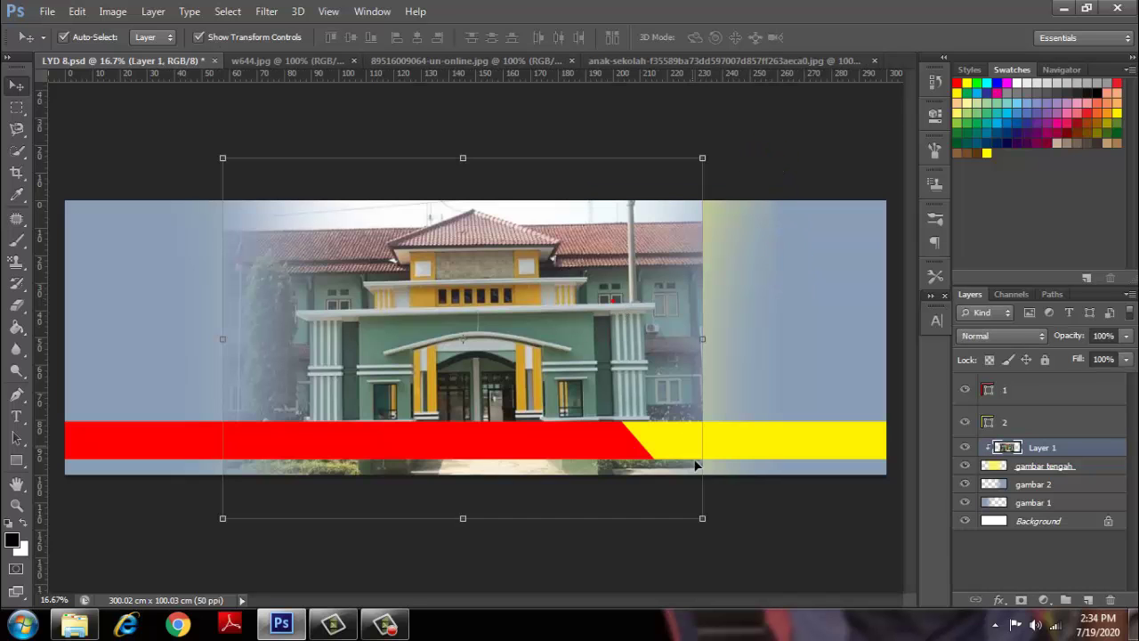
mouse_move(704, 520)
mouse_down()
mouse_move(765, 549)
mouse_move(717, 523)
mouse_up()
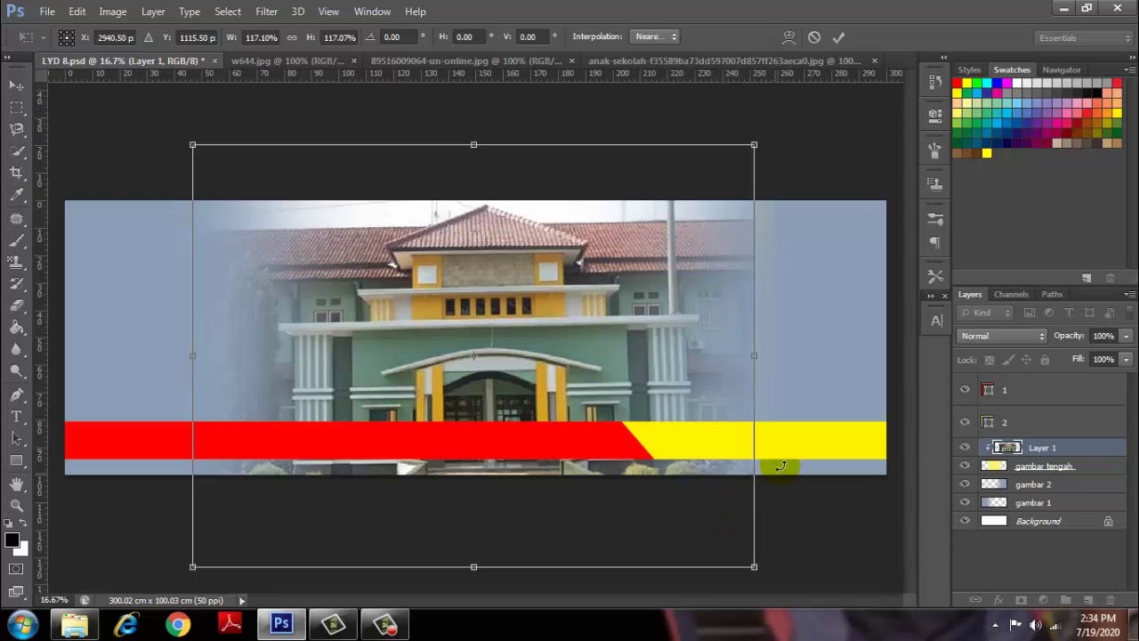
click(838, 39)
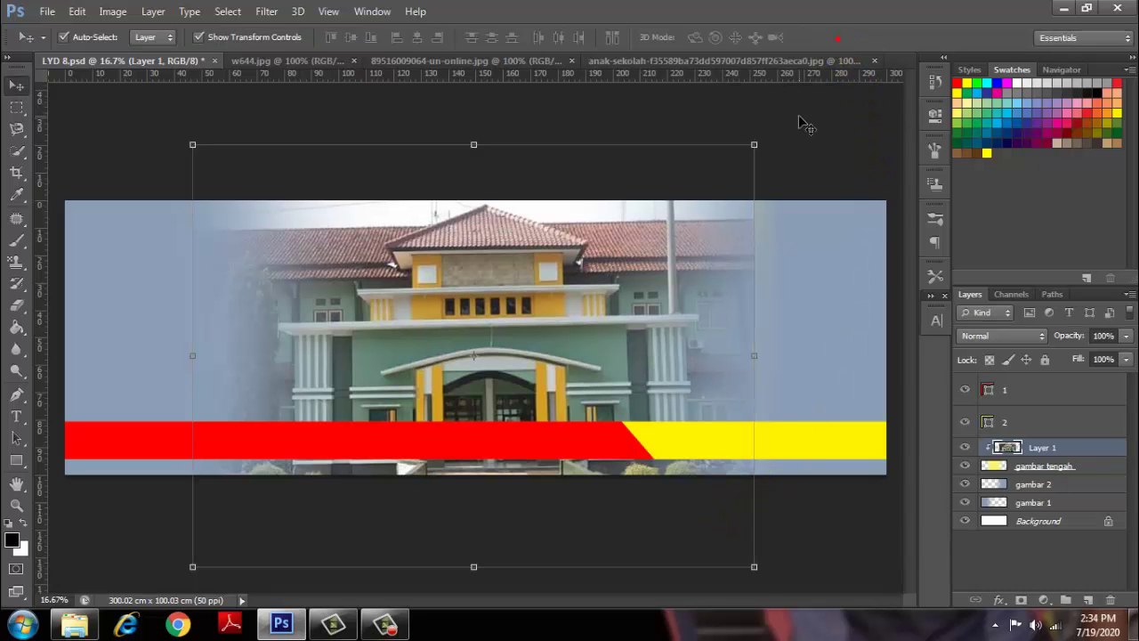
click(397, 59)
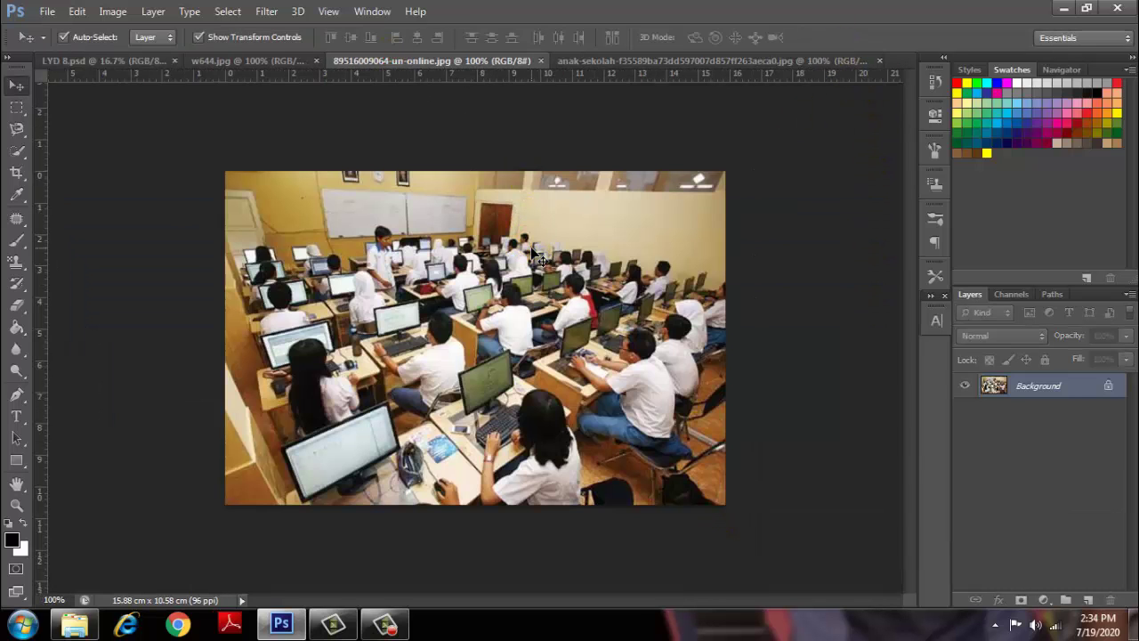
Step: Drag the computer-lab photo into the banner and scale it over the right half
drag(534, 256, 746, 326)
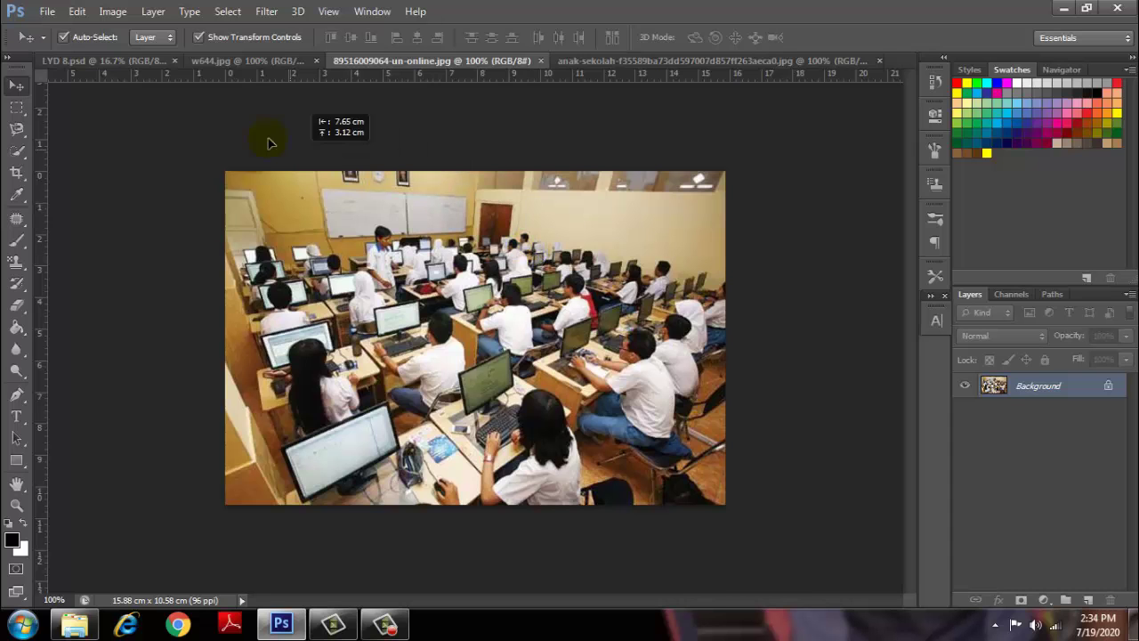
key(ctrl+minus)
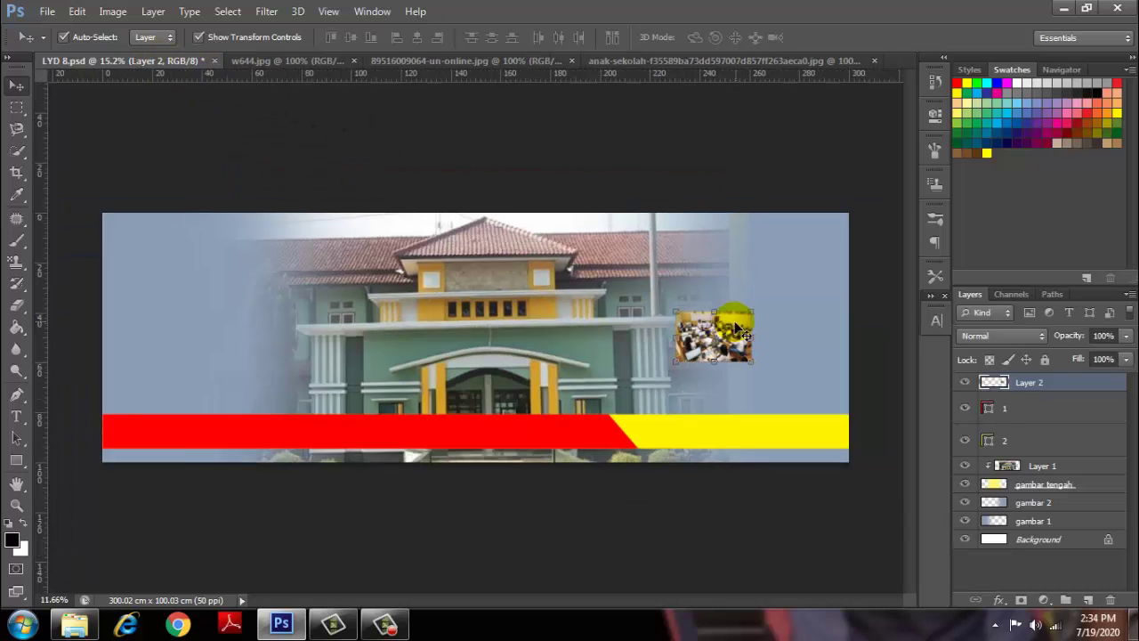
key(ctrl+t)
drag(665, 318, 742, 269)
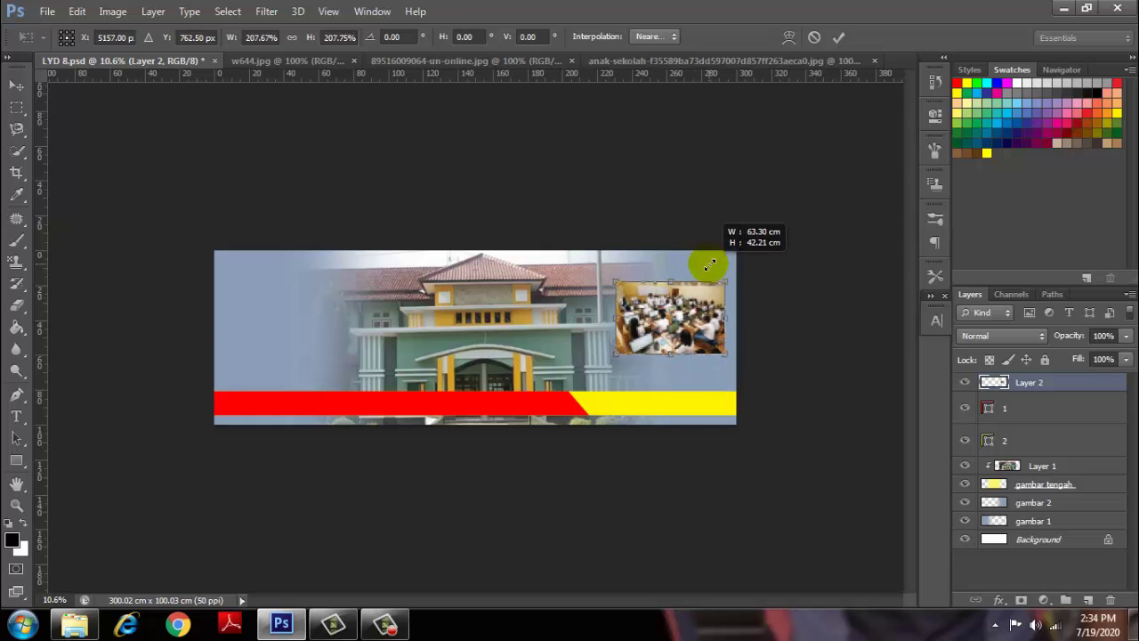
drag(614, 356, 499, 432)
drag(583, 416, 577, 396)
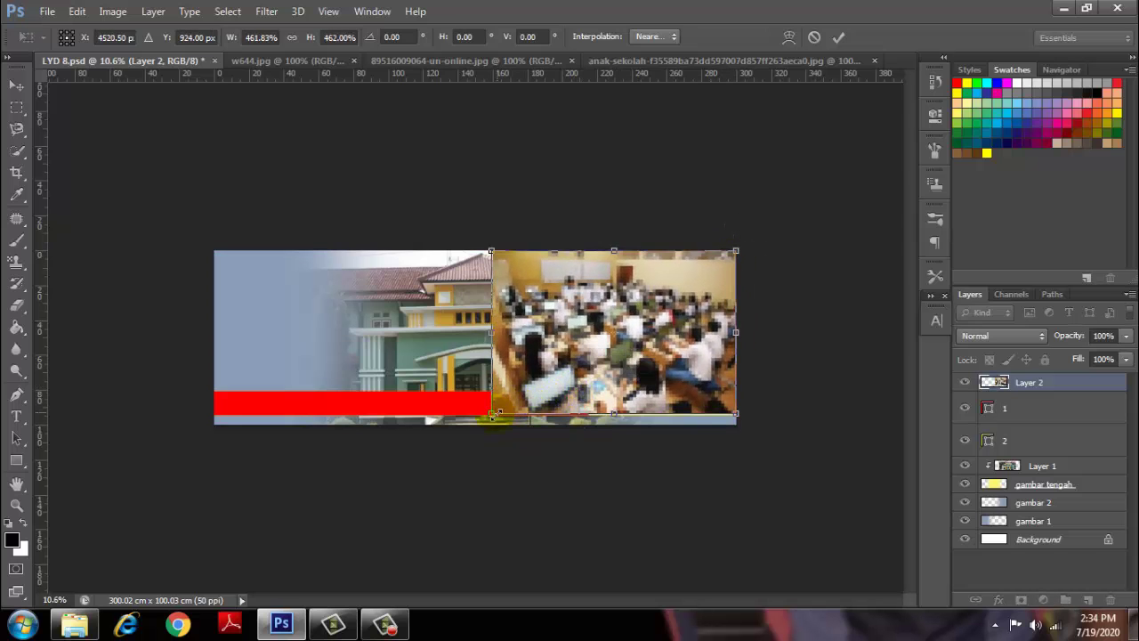
drag(490, 413, 467, 429)
click(837, 39)
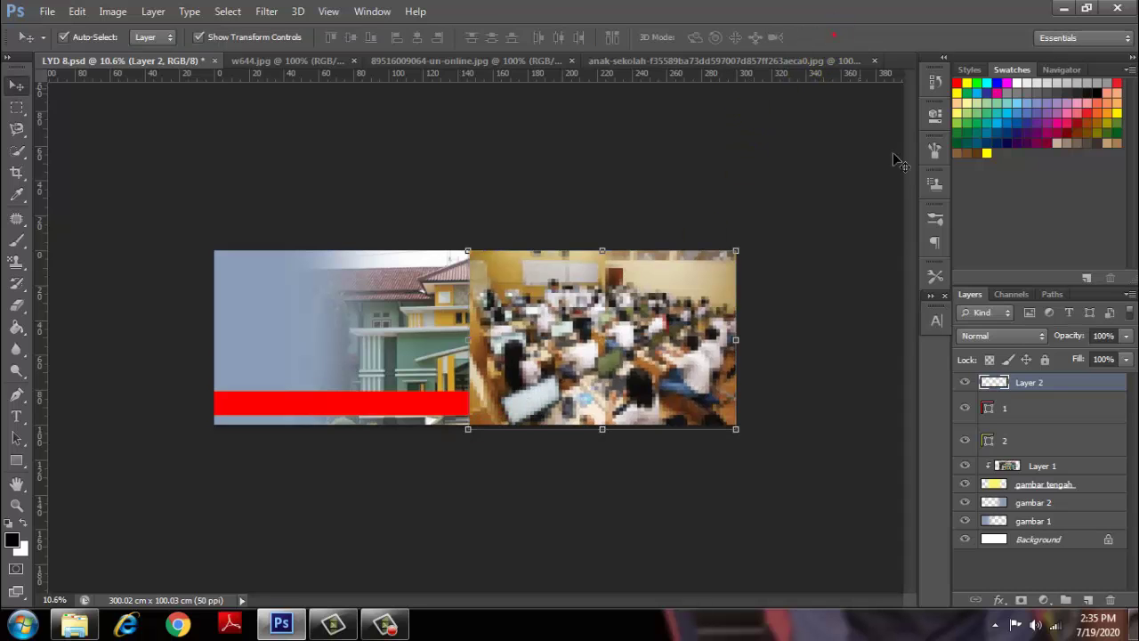
Step: Move the lab photo layer down and clip it to gambar 2
drag(1023, 383, 1043, 488)
right_click(1043, 488)
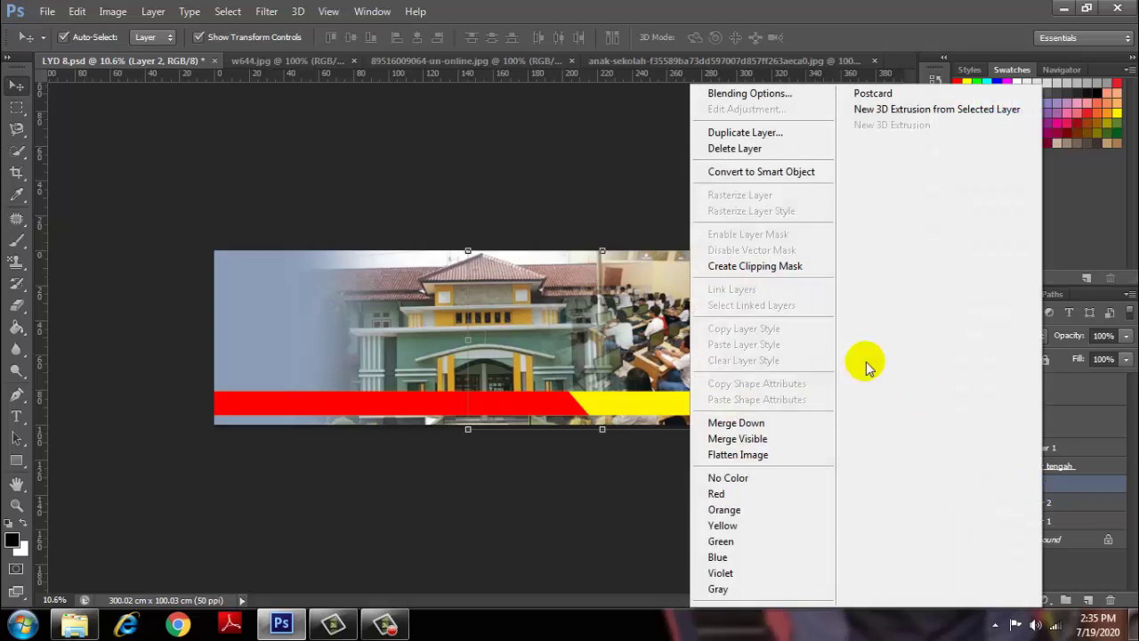
click(801, 267)
click(827, 293)
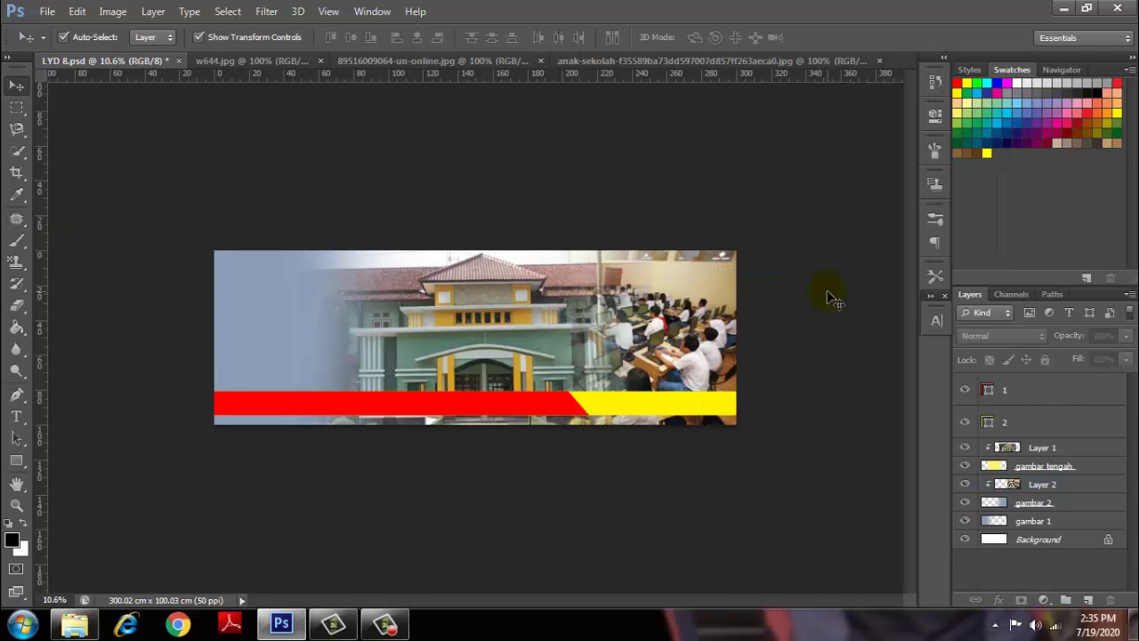
Step: Bring the anak-sekolah photo into the banner, flip it horizontally, and scale it over the left side
click(731, 59)
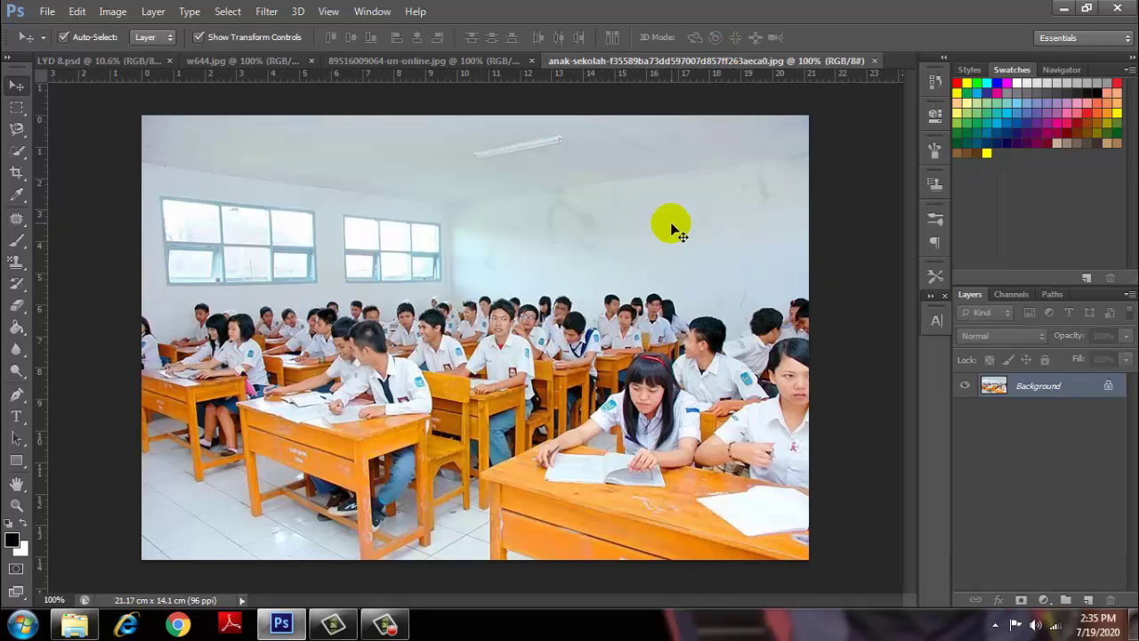
drag(211, 56, 176, 90)
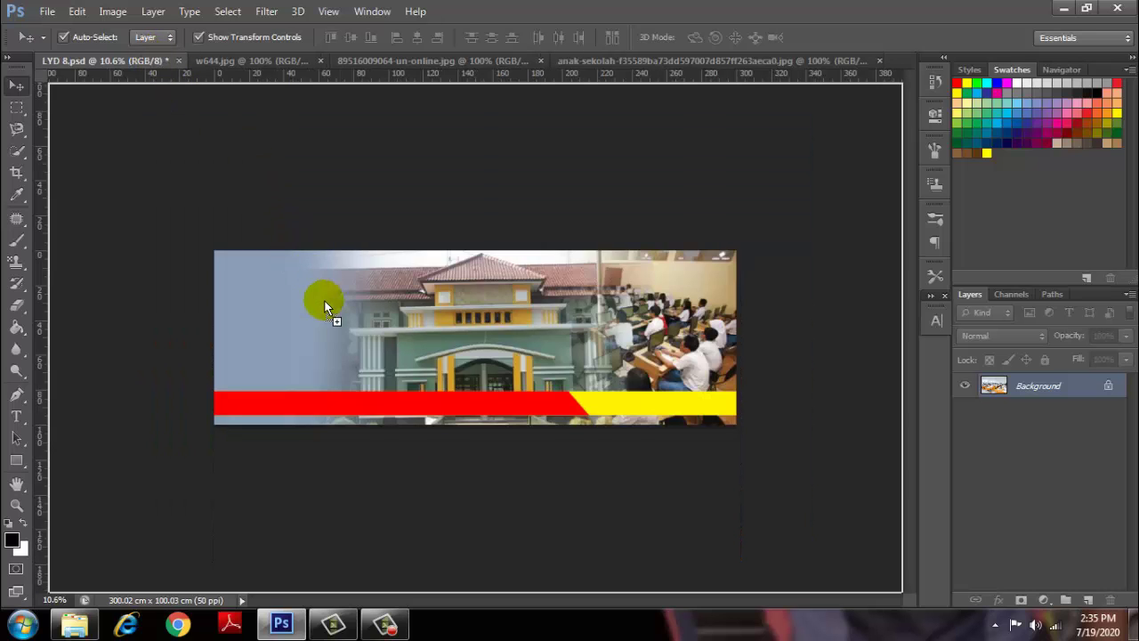
drag(324, 299, 327, 292)
click(76, 12)
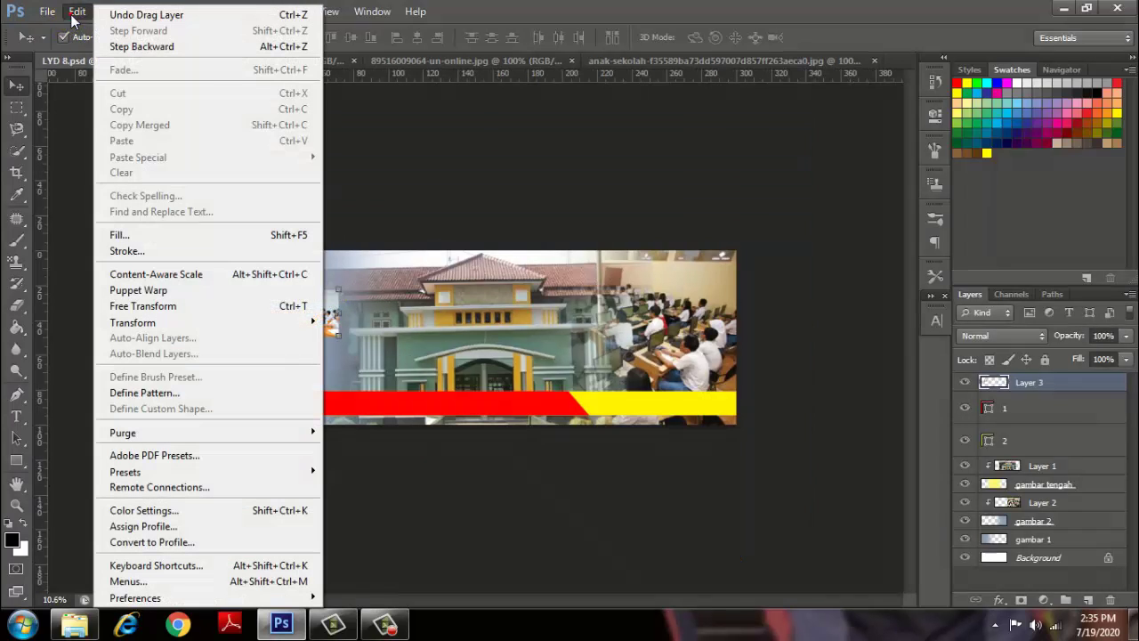
mouse_move(132, 322)
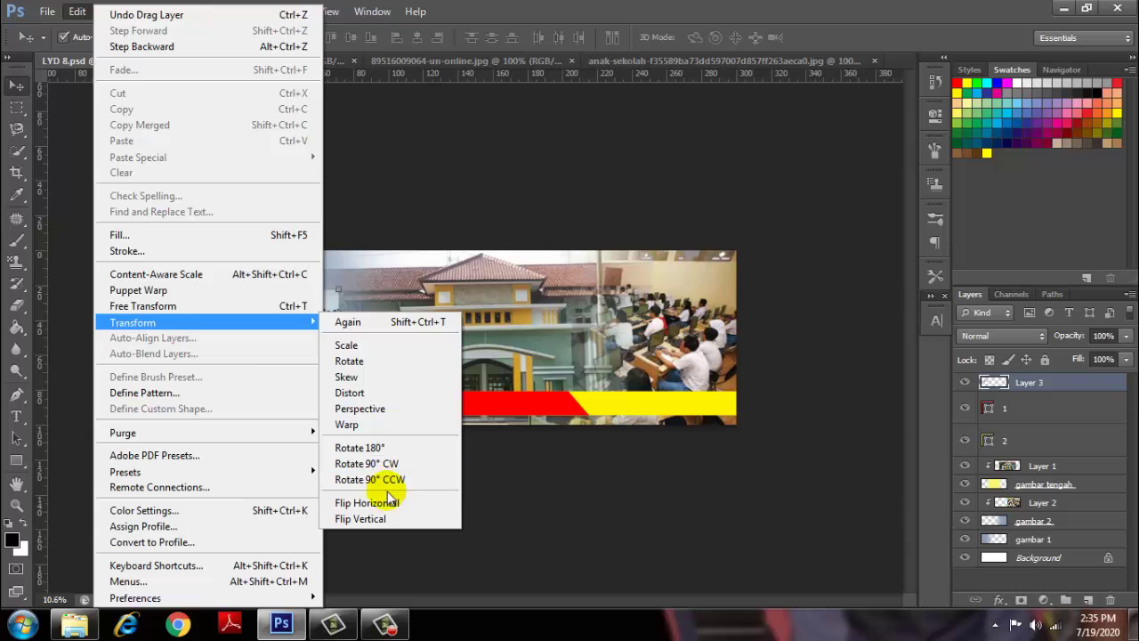
click(395, 503)
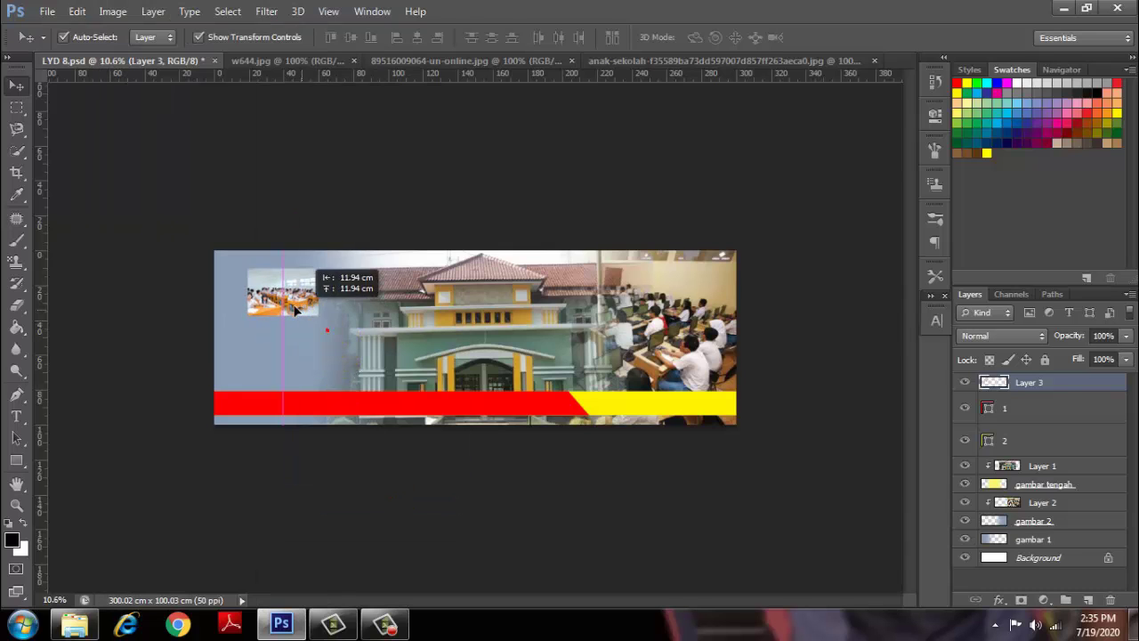
mouse_move(328, 328)
mouse_down()
mouse_move(274, 289)
mouse_move(479, 427)
mouse_up()
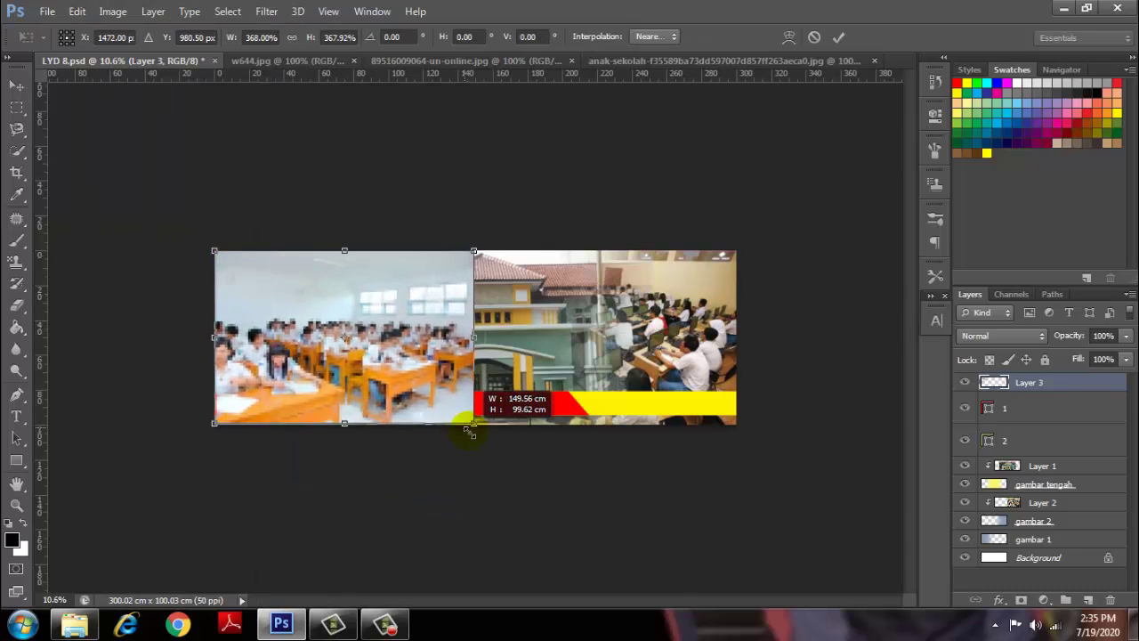
click(841, 38)
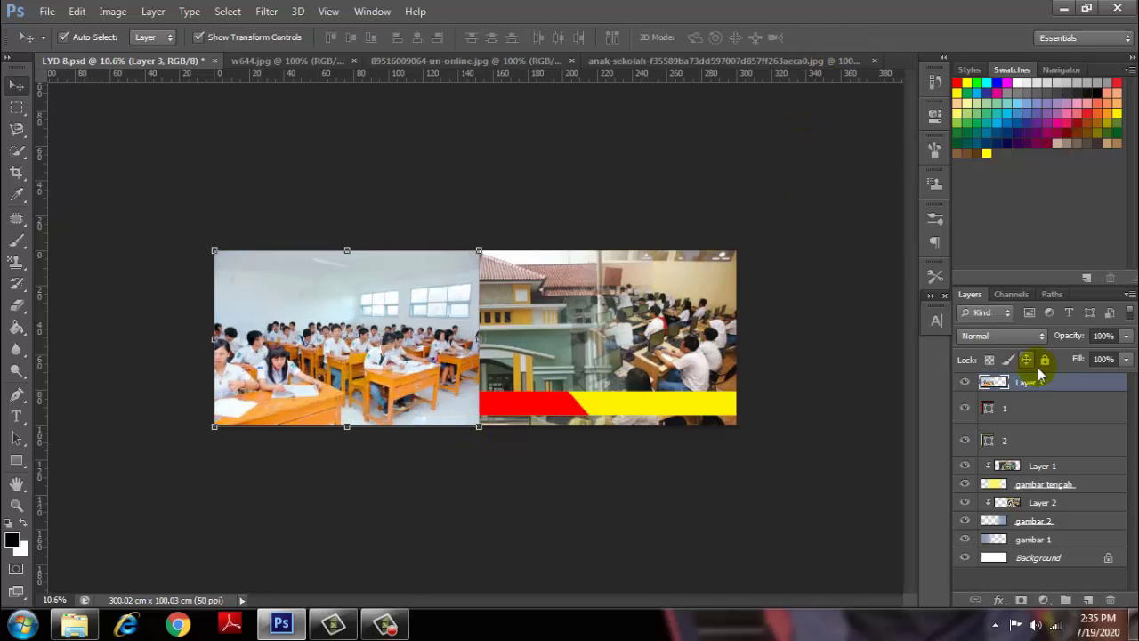
Step: Move the anak-sekolah layer above gambar 1 and clip it as Layer 3
drag(1039, 385, 1065, 531)
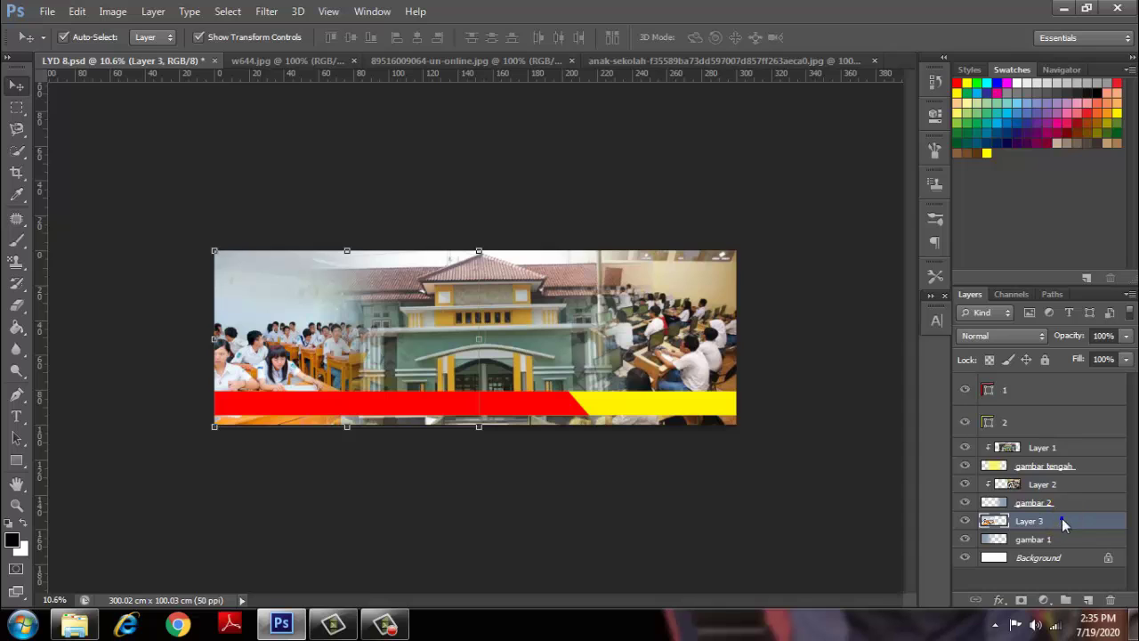
right_click(1062, 523)
click(792, 263)
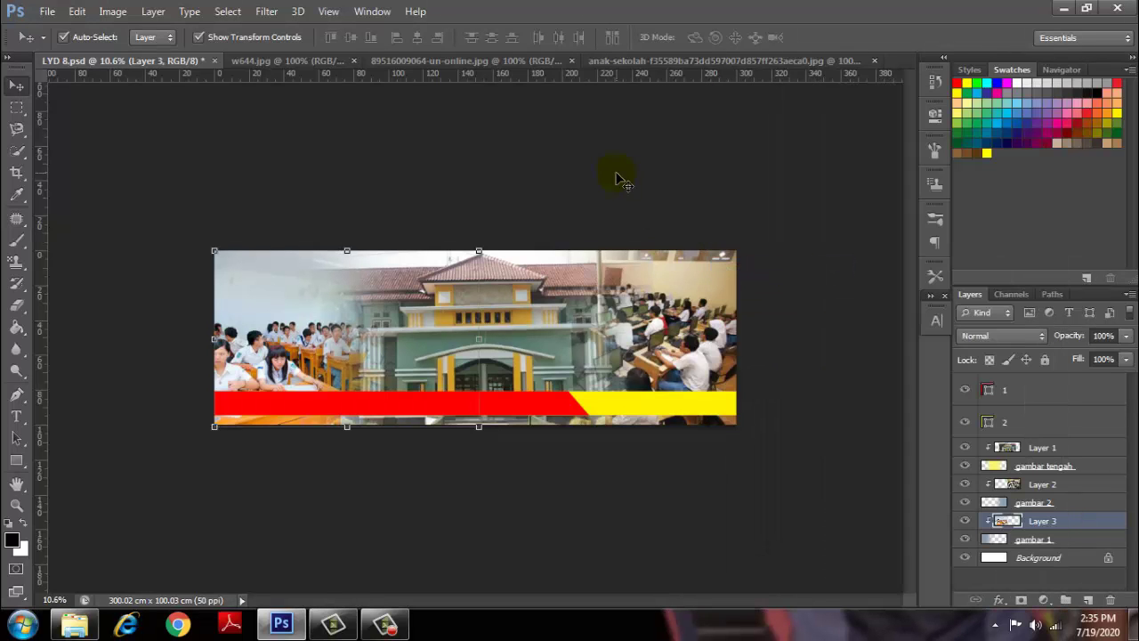
key(ctrl+plus)
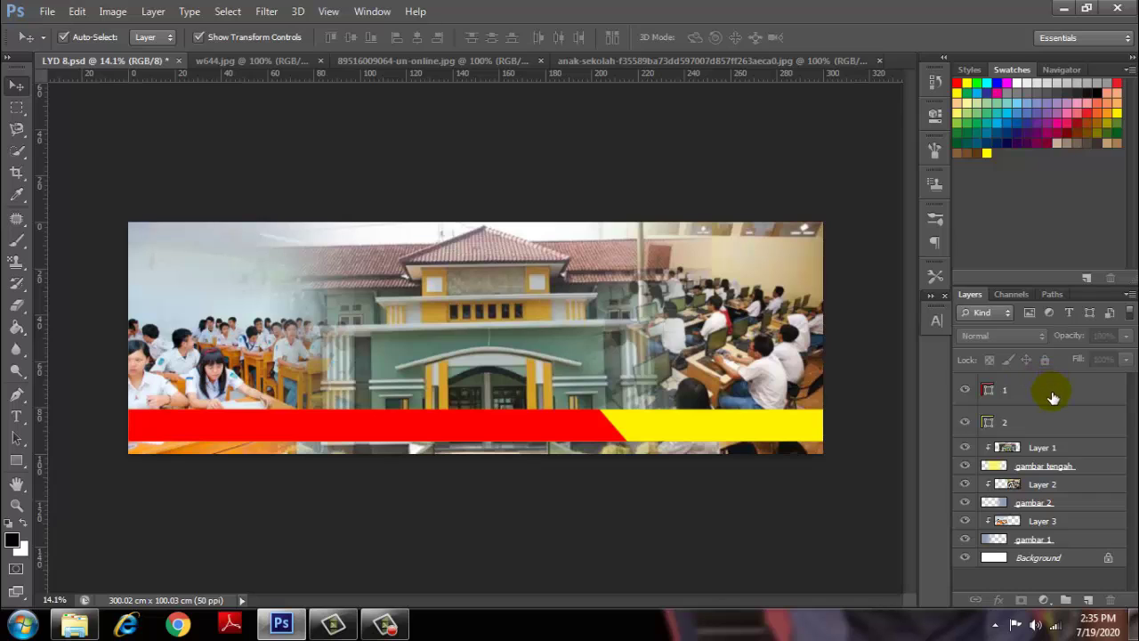
Step: Add a Black & White adjustment layer above the photo layers, toggling it to compare
click(1052, 449)
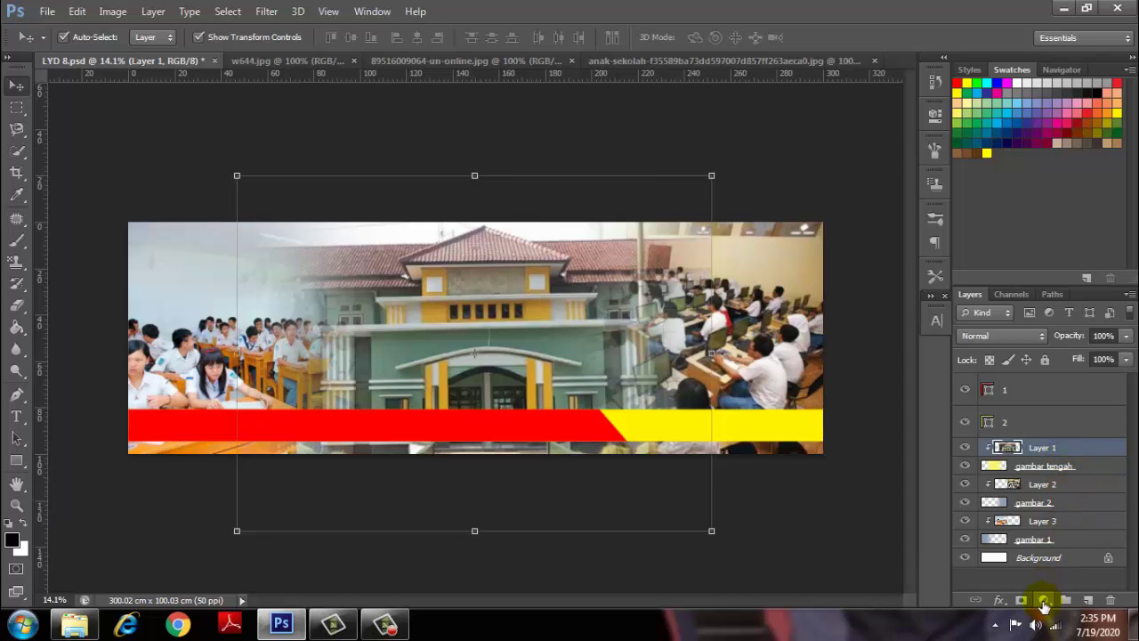
click(1044, 604)
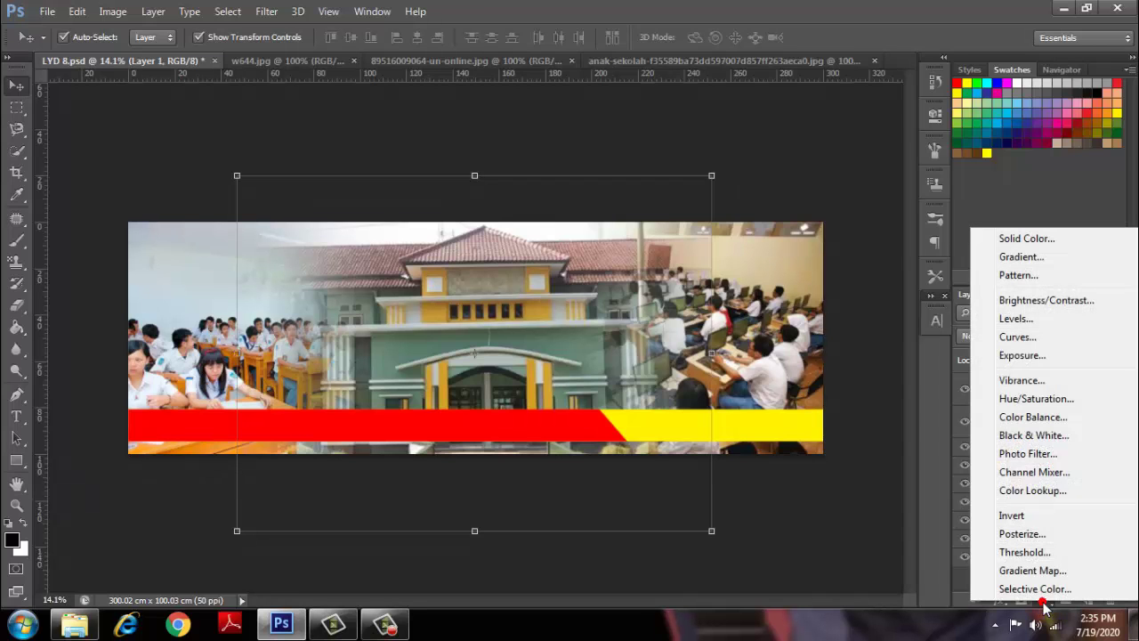
click(1033, 436)
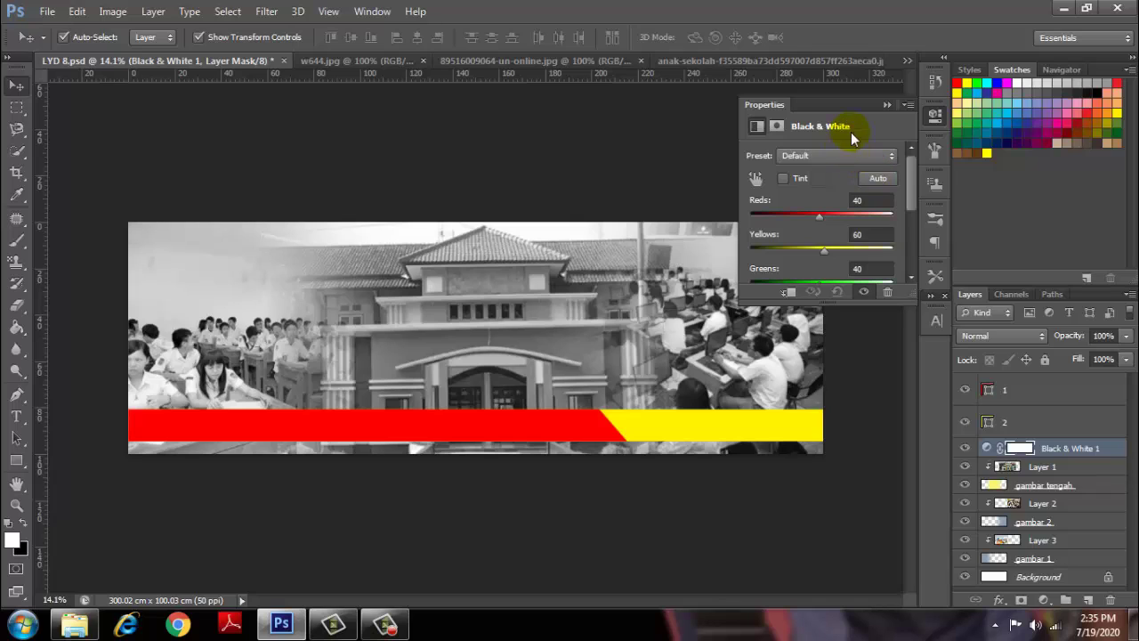
click(887, 105)
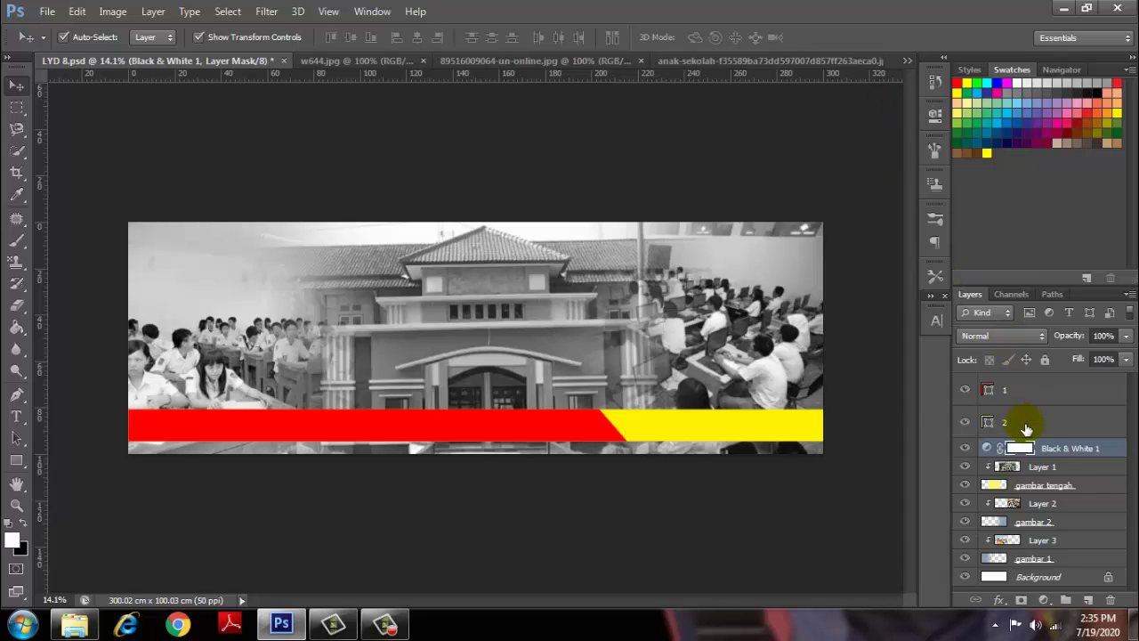
click(966, 448)
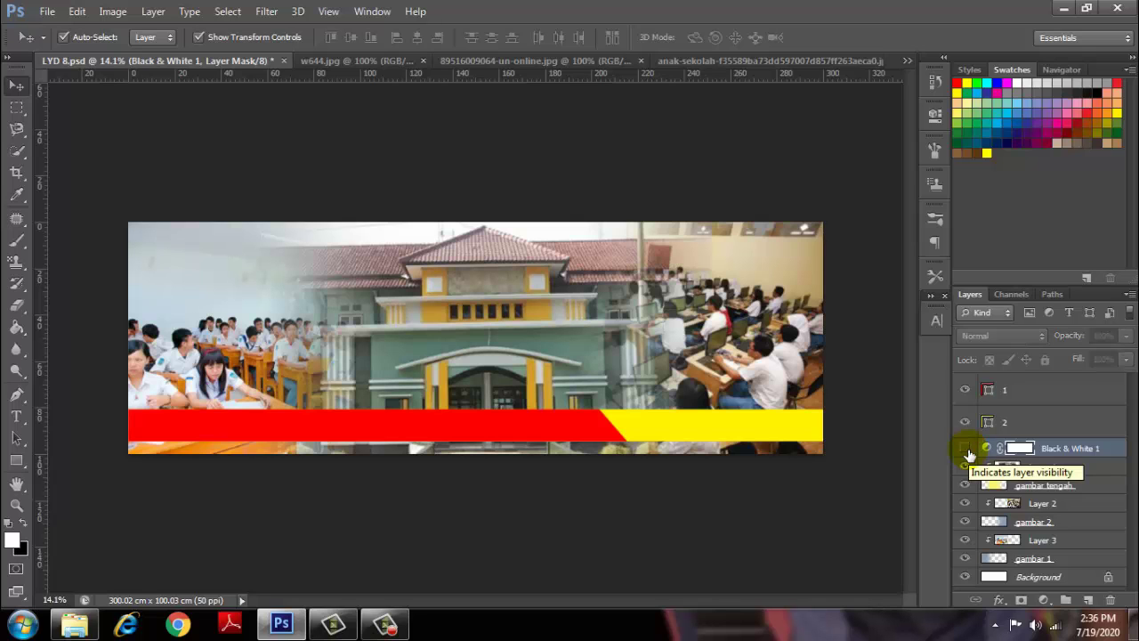
click(966, 449)
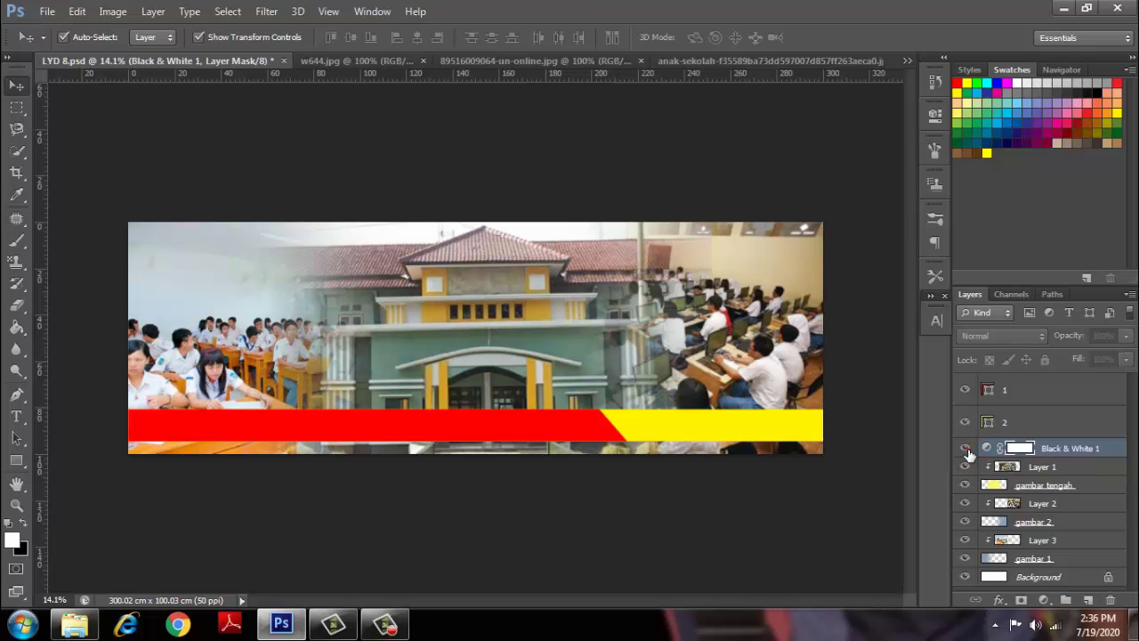
click(965, 449)
Step: Add the title 'SMAN 2 PHOTOSHOP' in red Franklin Gothic at 545 pt across the banner top
click(16, 417)
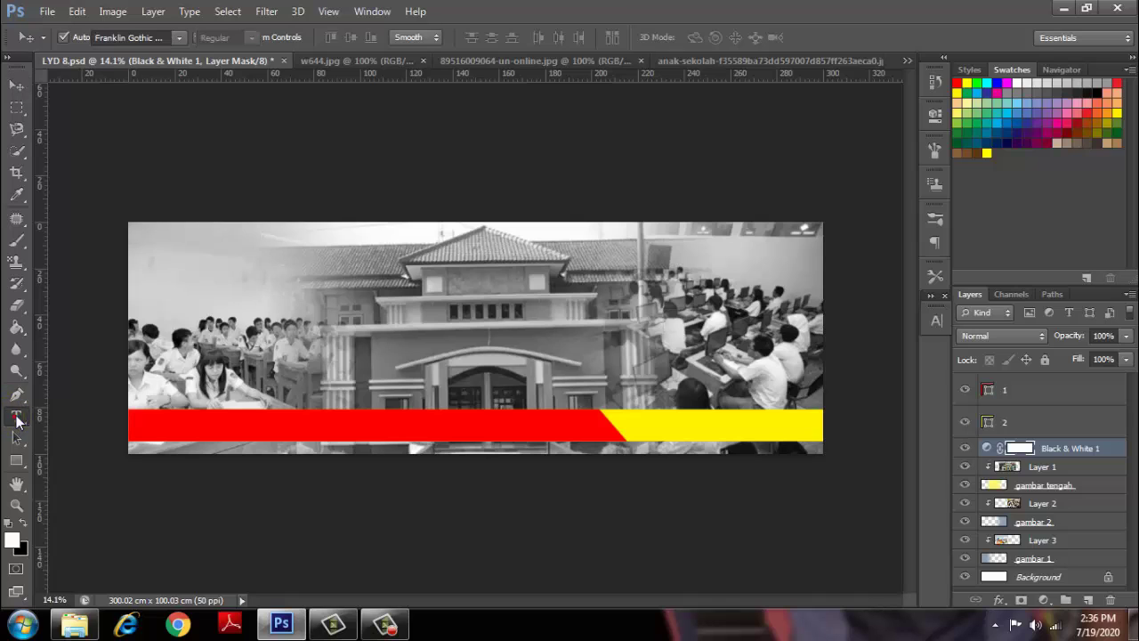
click(235, 303)
click(356, 334)
text(SMAN 2 PHOTO)
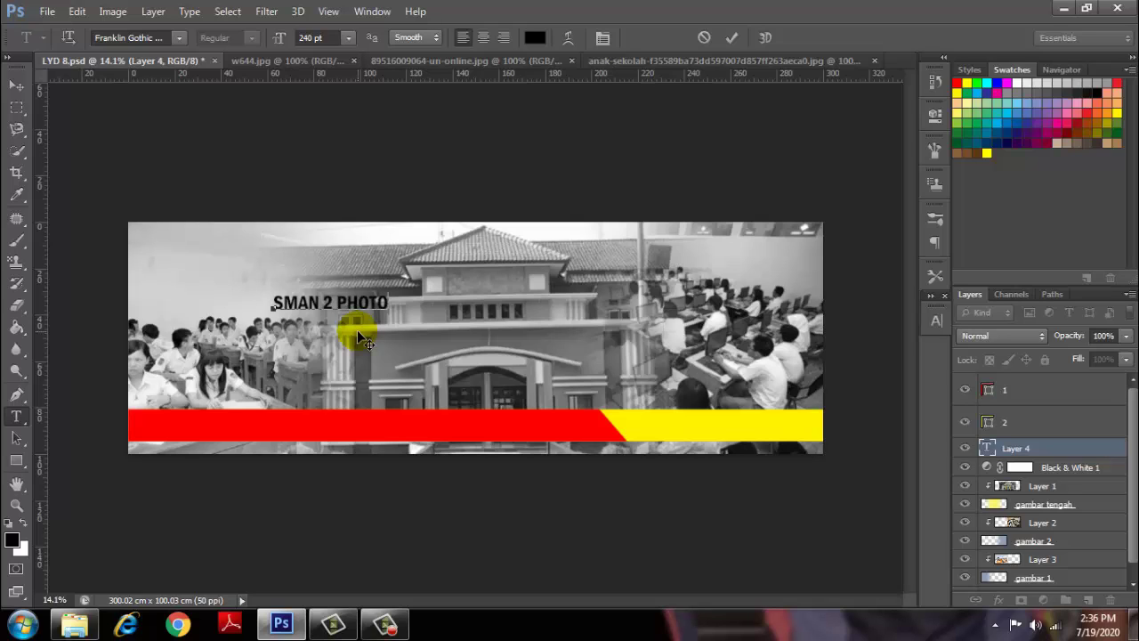
text(SHOP)
drag(489, 392, 616, 369)
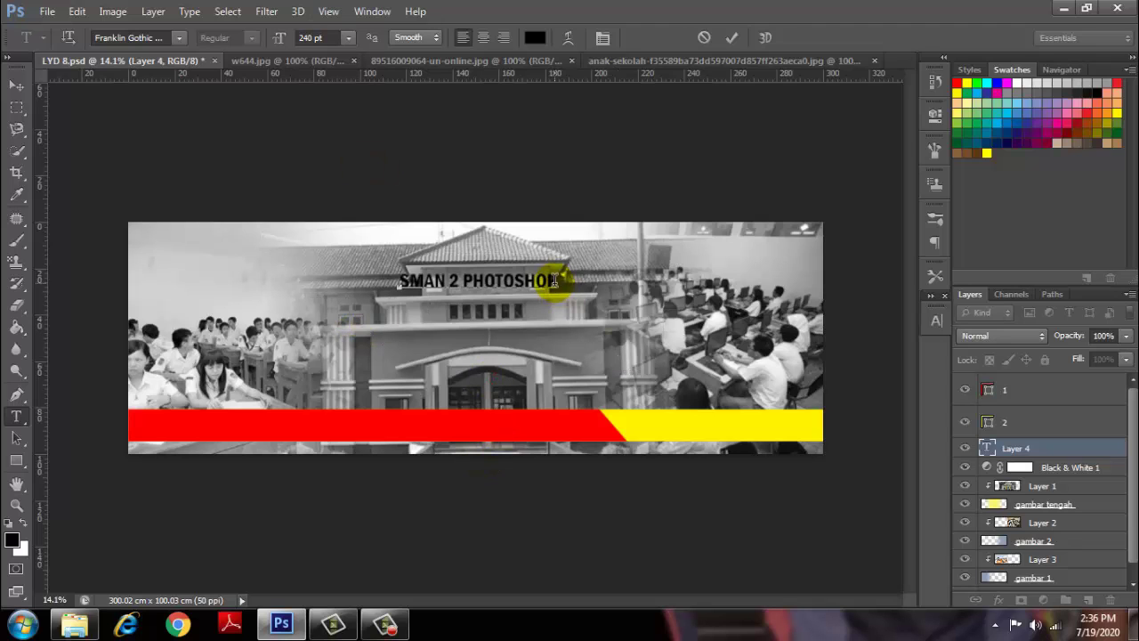
key(ctrl+a)
mouse_move(279, 37)
mouse_down()
mouse_move(498, 55)
mouse_move(605, 88)
mouse_move(519, 142)
mouse_move(554, 124)
mouse_move(546, 118)
mouse_up()
click(957, 82)
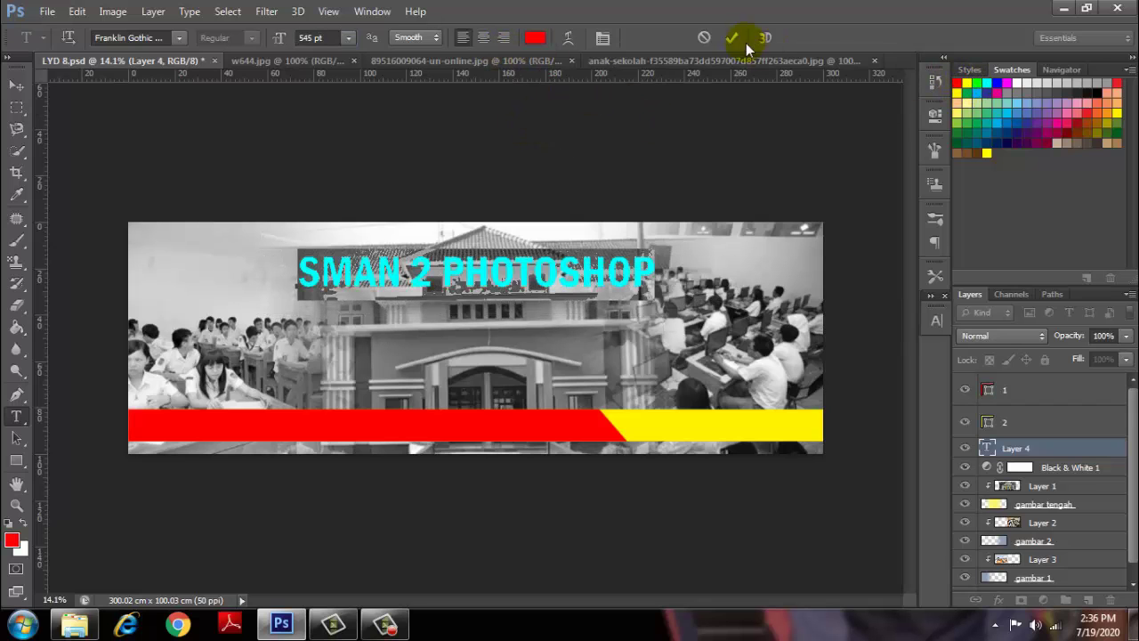
click(734, 37)
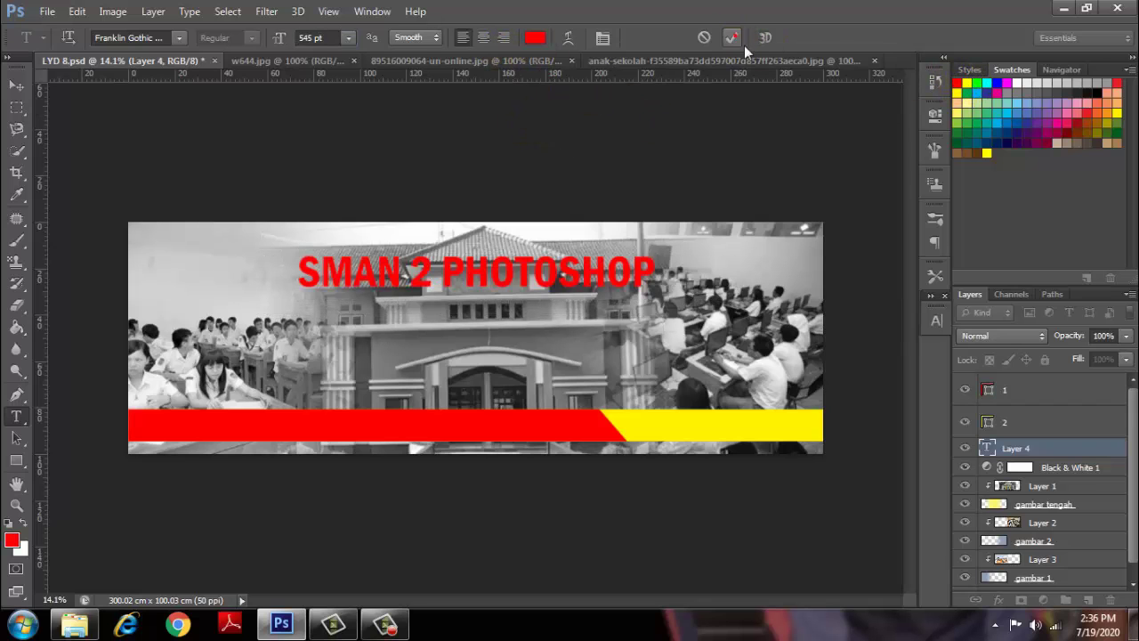
Step: Give the SMAN 2 PHOTOSHOP title a thicker white outside Stroke layer style
click(999, 602)
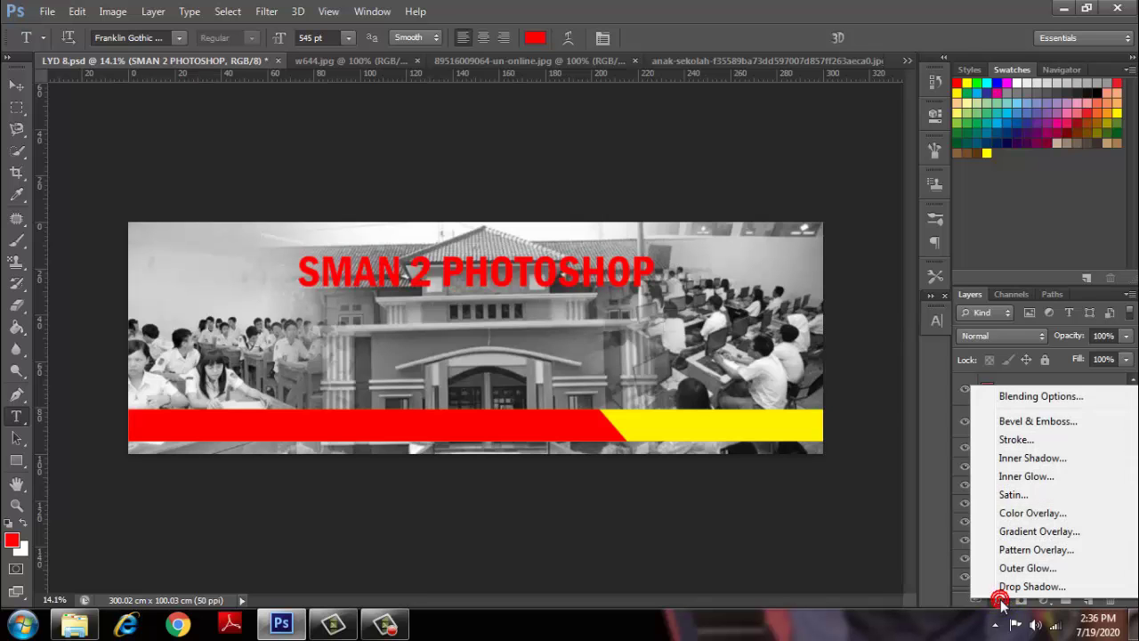
click(1023, 395)
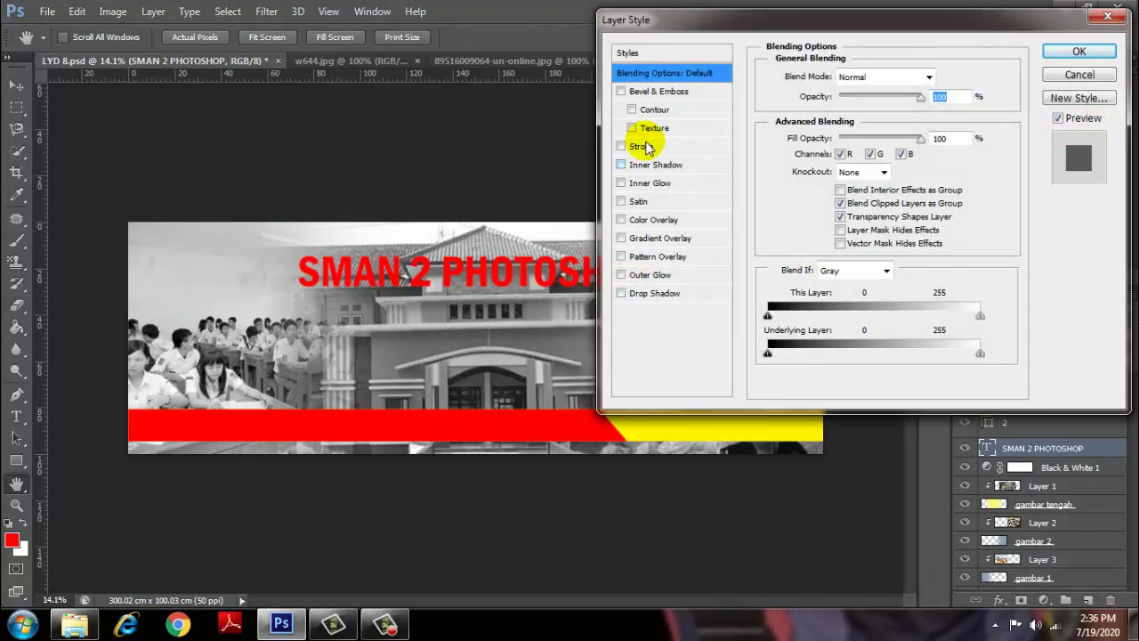
click(642, 146)
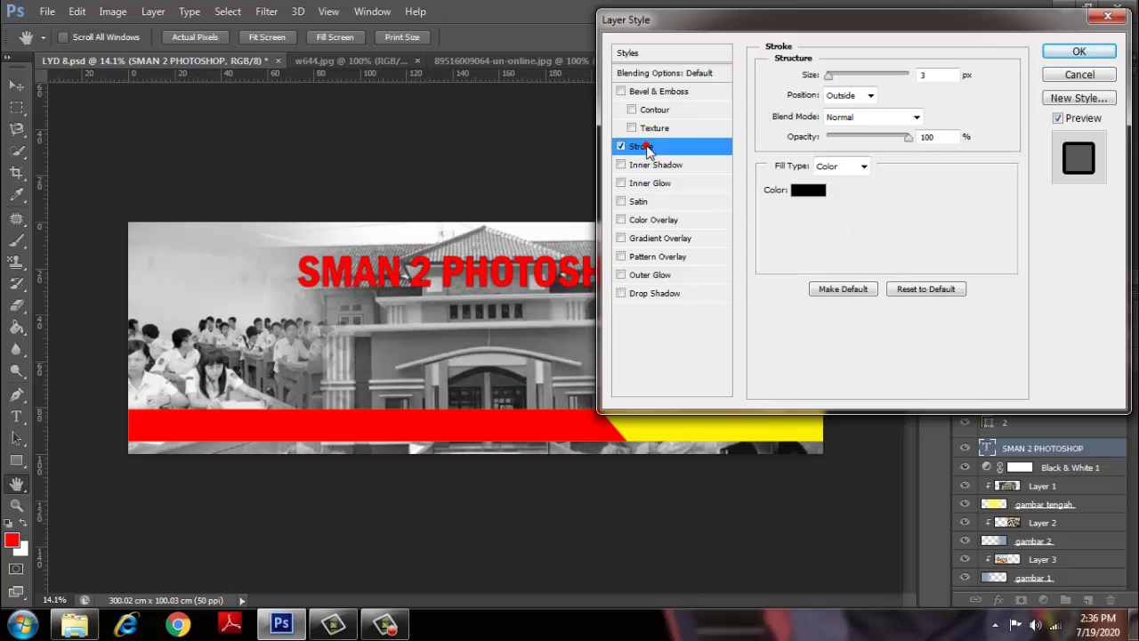
click(808, 189)
click(620, 217)
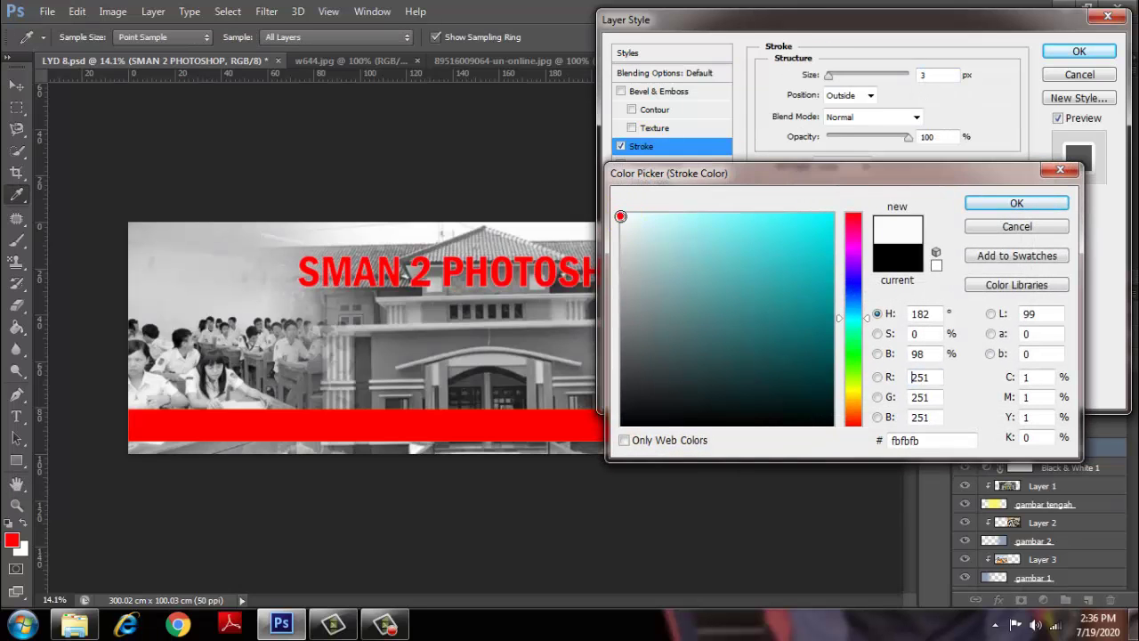
click(1011, 200)
drag(834, 77, 837, 77)
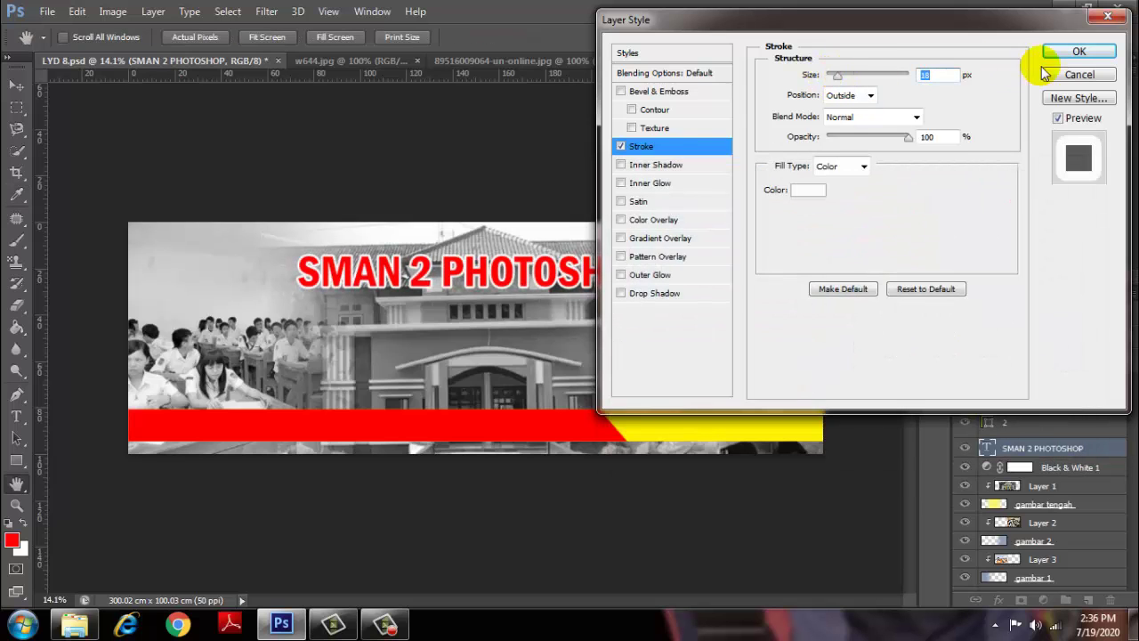
click(1079, 51)
click(319, 356)
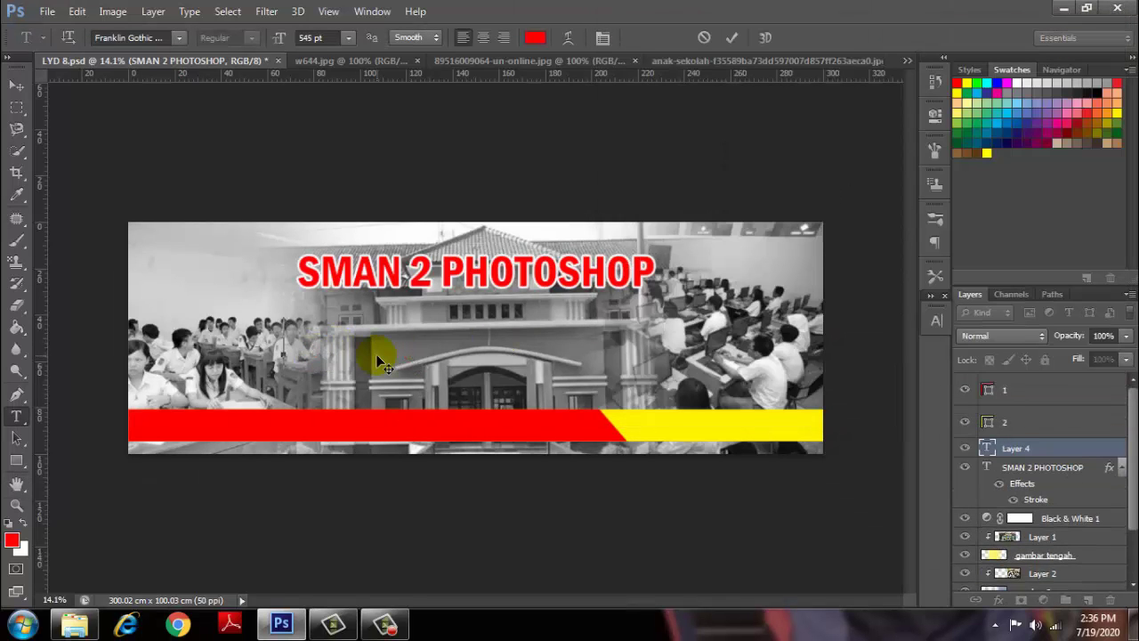
Step: Type 'Menerima Siswa -Siswi Baru' and 'Tahun Ajaran 2020 - 2021', fixing the typos
text(Me)
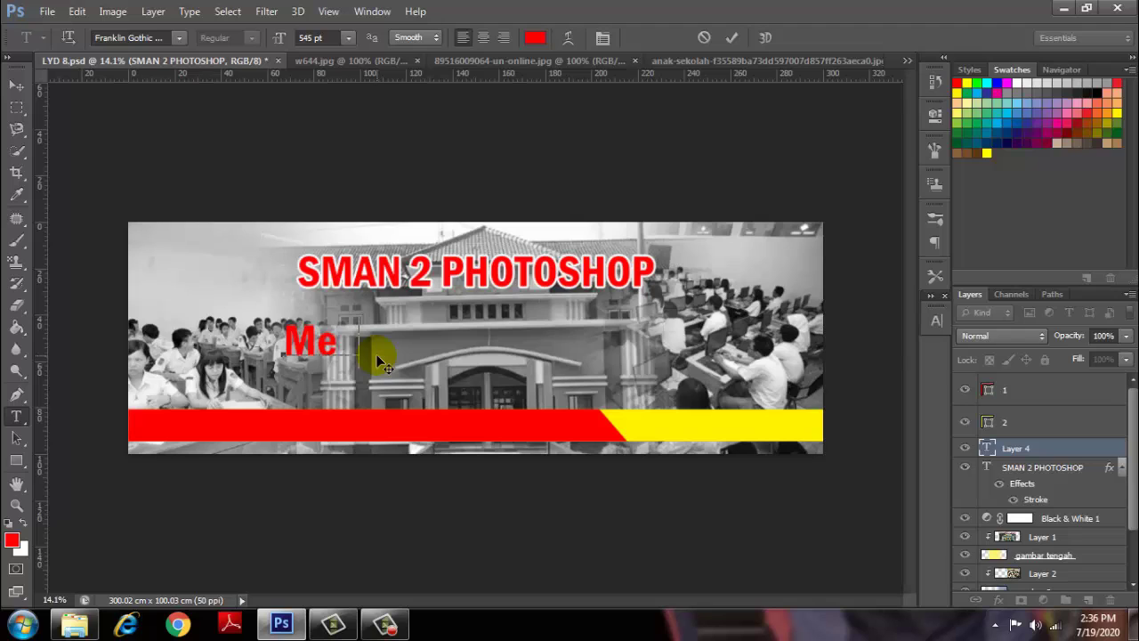
text(nerima S)
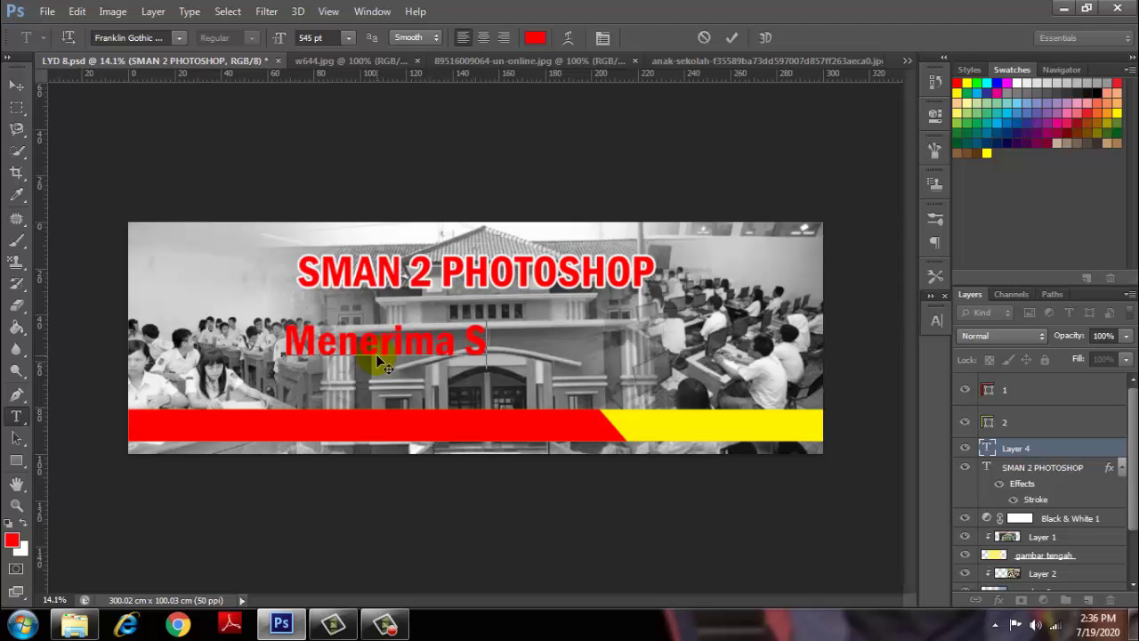
text(iswa)
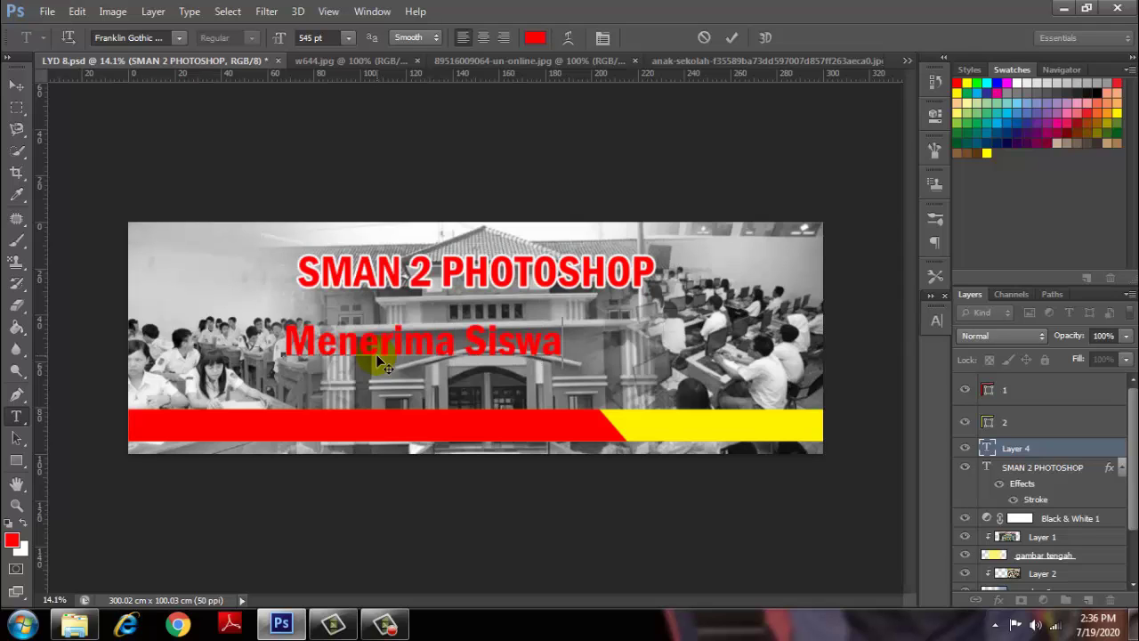
text( -Si)
text(swi B)
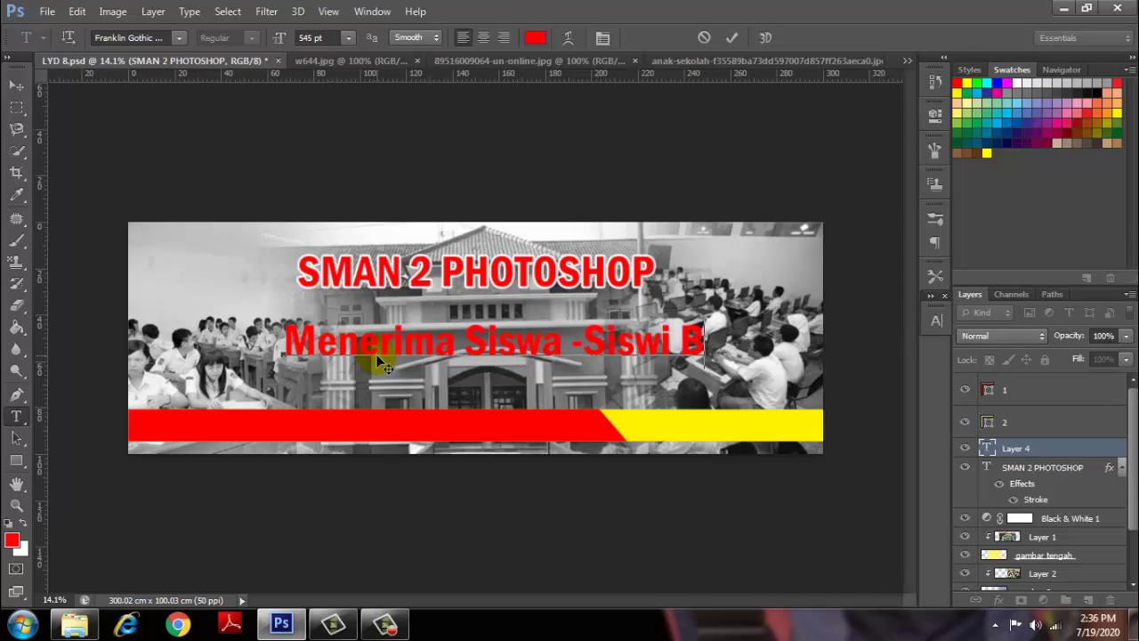
text(ar)
text(u )
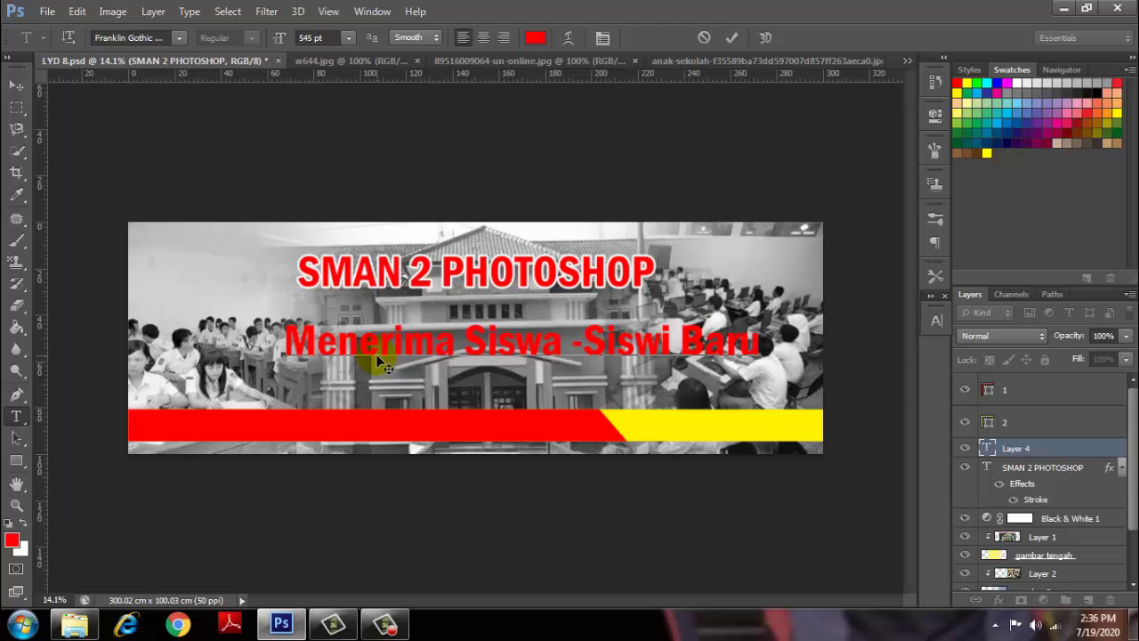
text(Thau)
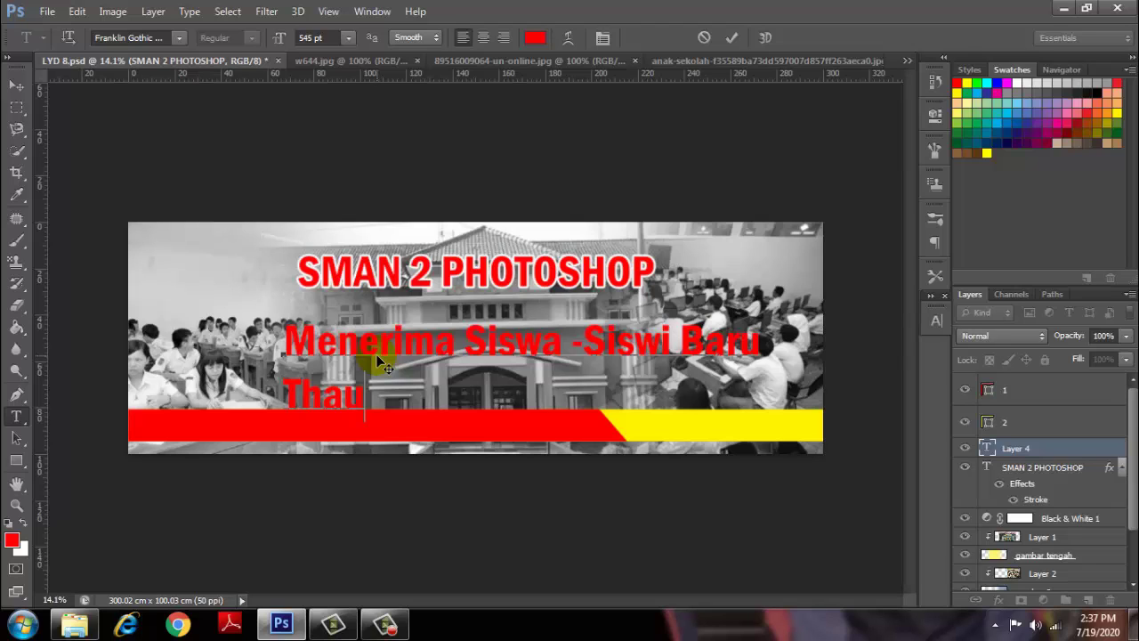
key(BackSpace)
key(BackSpace)
key(BackSpace)
text(a)
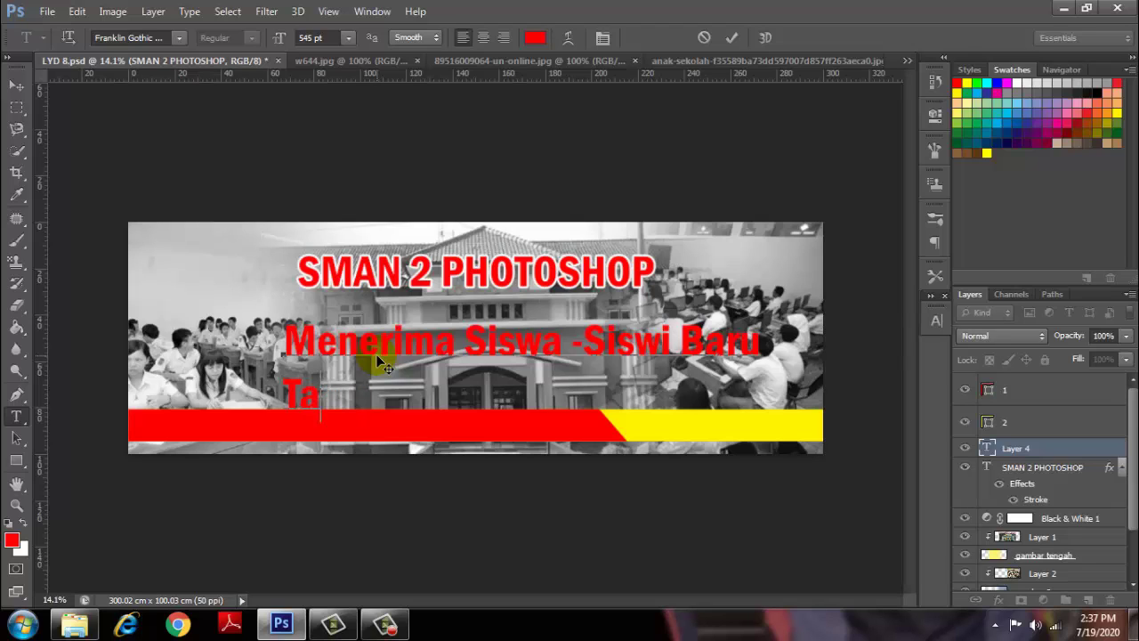
text(hun A)
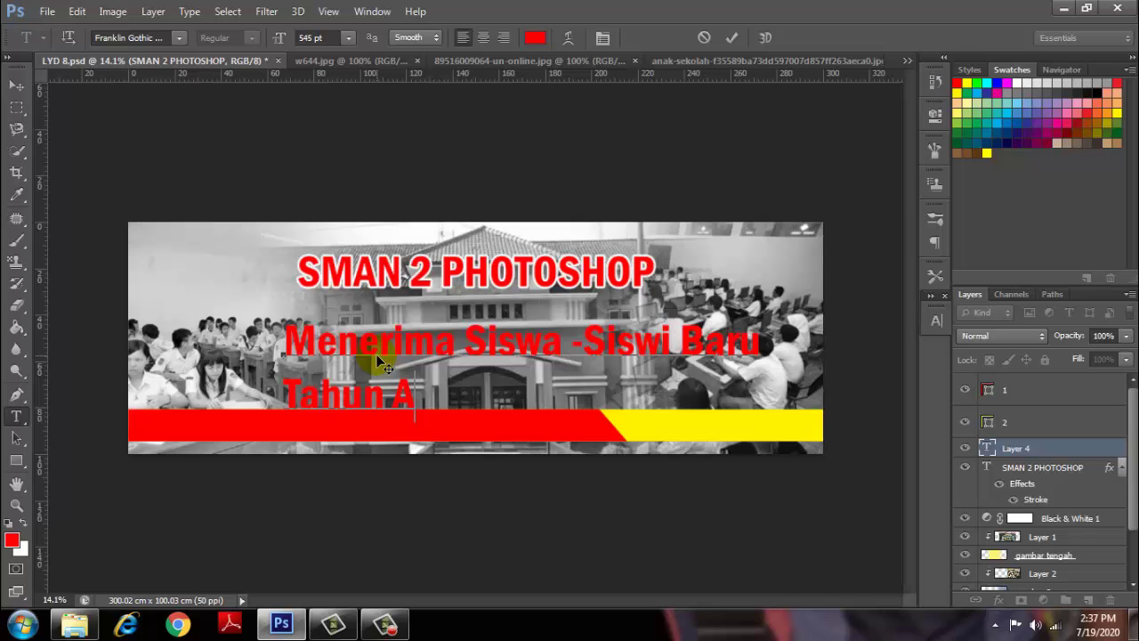
text(iaran)
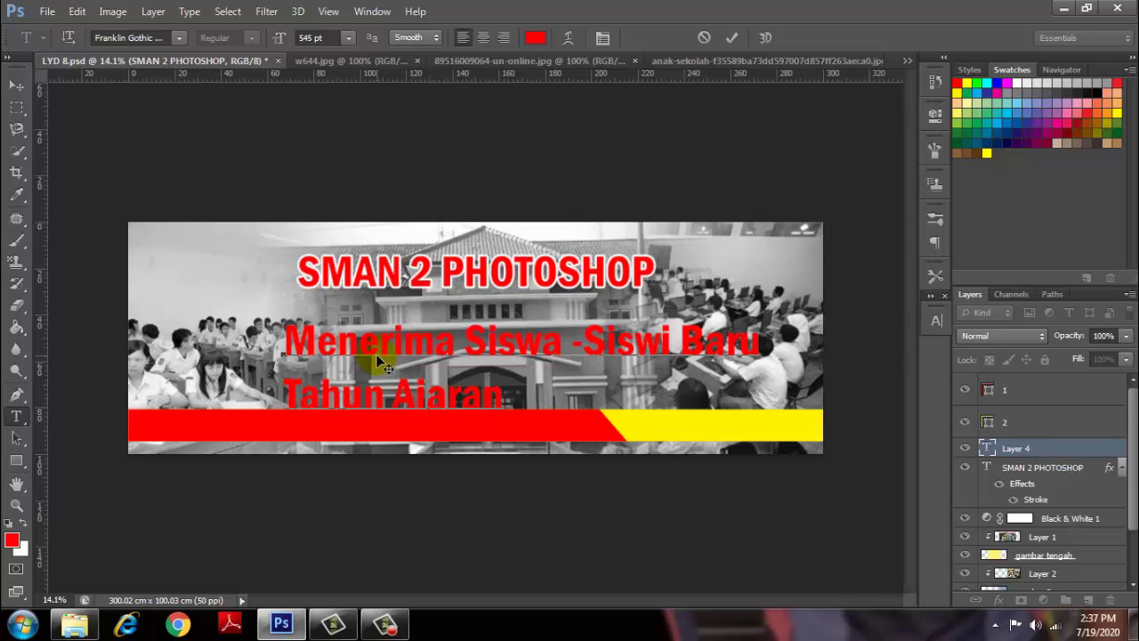
text( 2)
text(020)
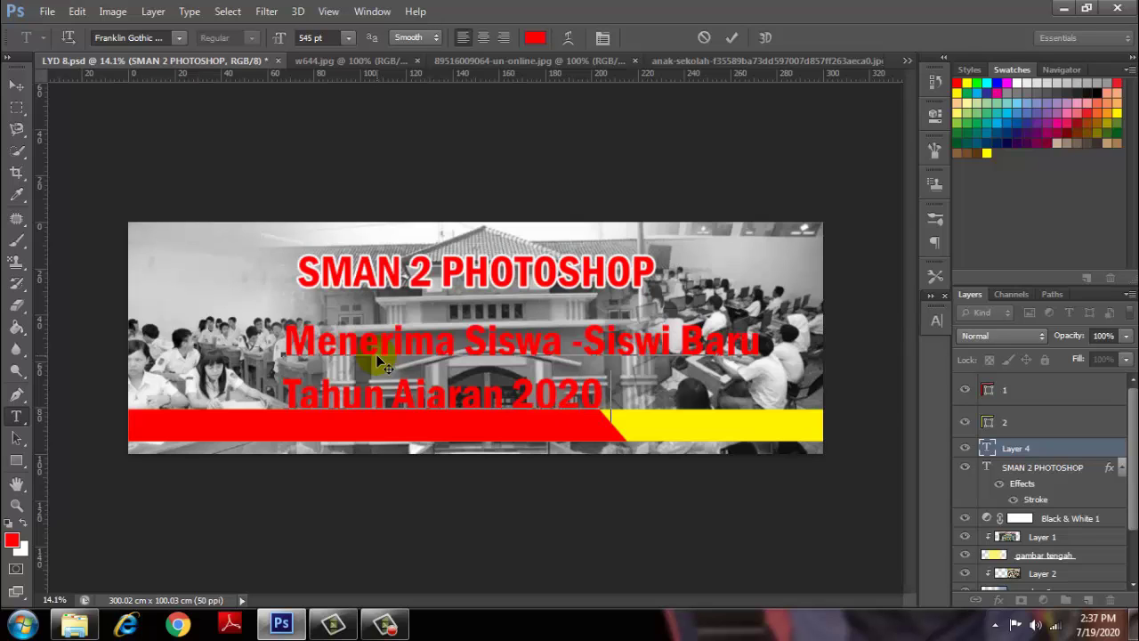
text( - 2011)
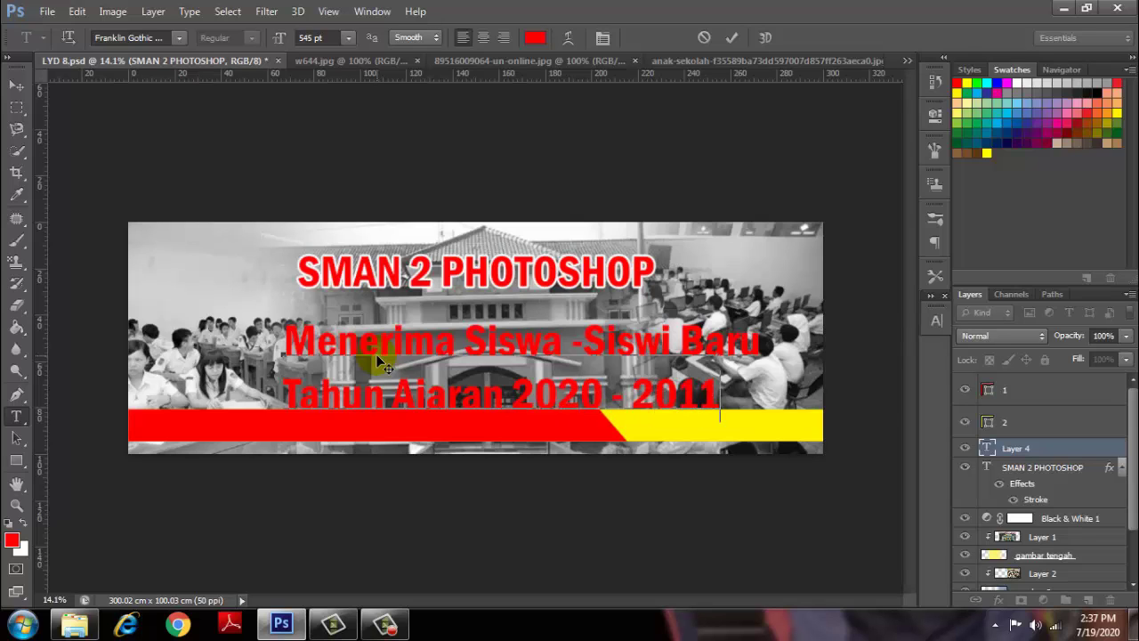
key(BackSpace)
key(BackSpace)
text(21)
Step: Move the subtitle block up-left, center its two lines and color them dark green
drag(593, 537, 555, 525)
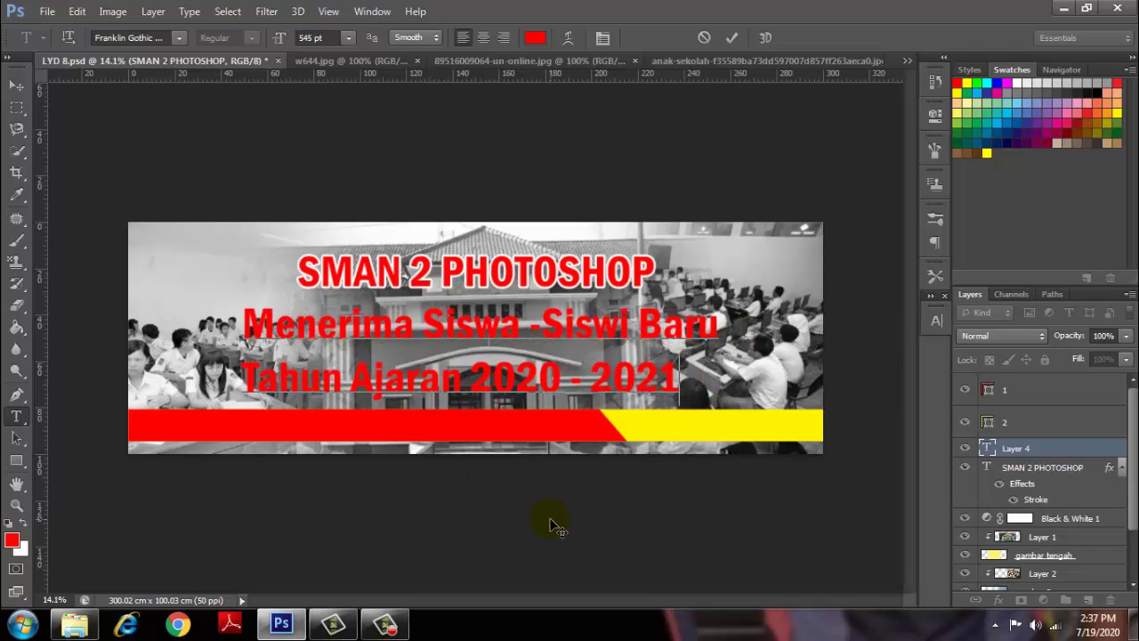
drag(678, 391, 225, 327)
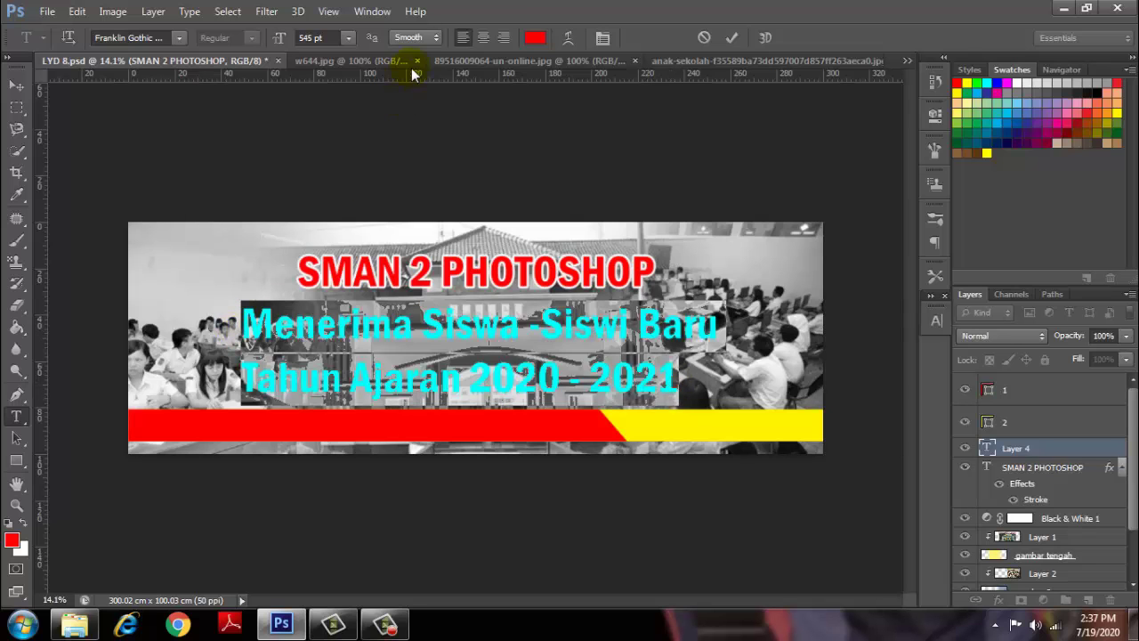
click(483, 38)
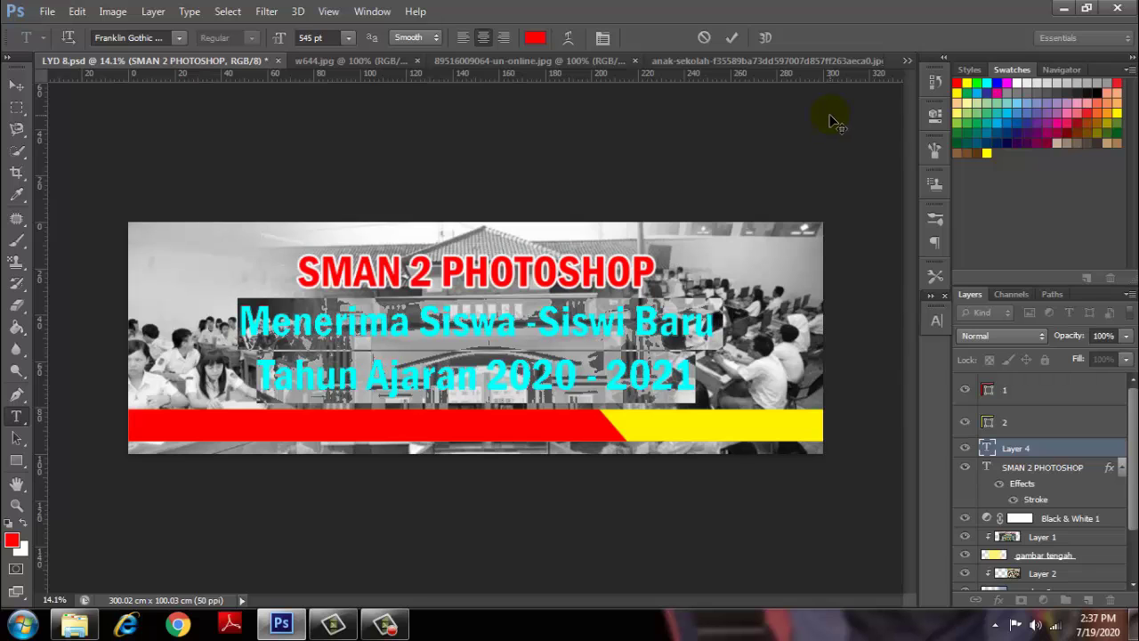
click(959, 138)
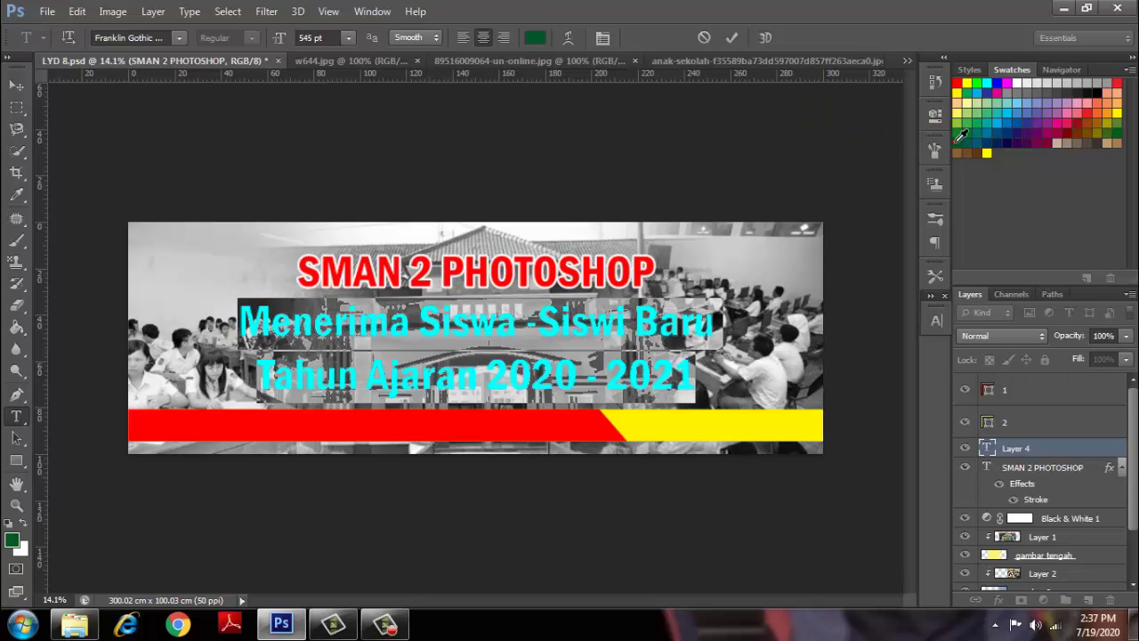
click(732, 37)
Step: Add a white 20 px outside Stroke layer style to the subtitle layer
right_click(1036, 450)
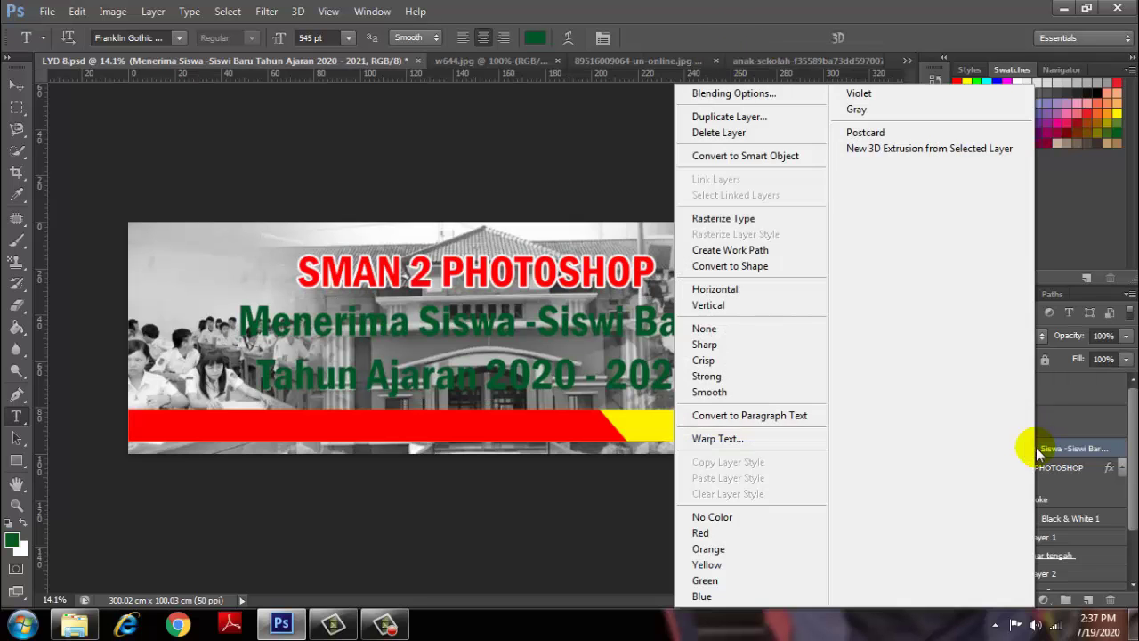
click(1036, 448)
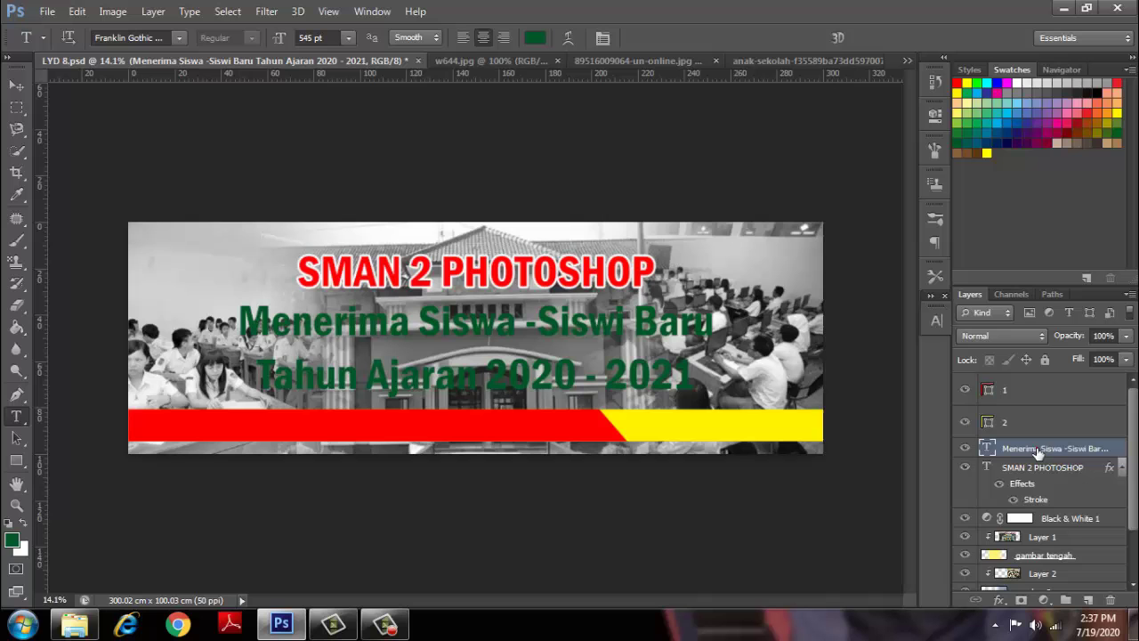
click(1001, 599)
click(1033, 401)
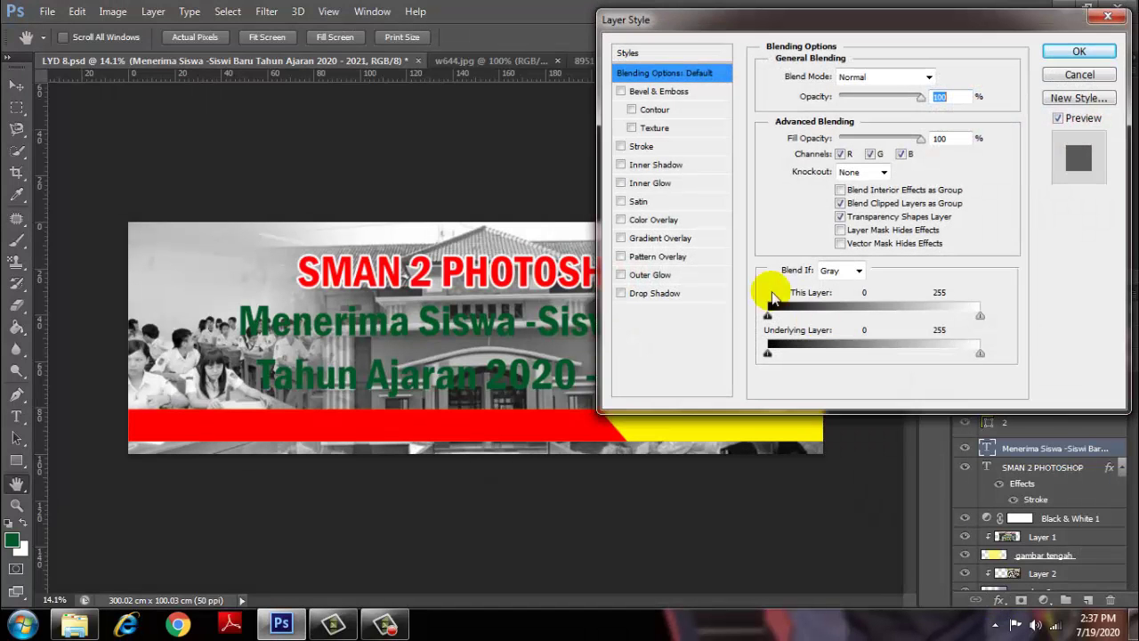
click(652, 146)
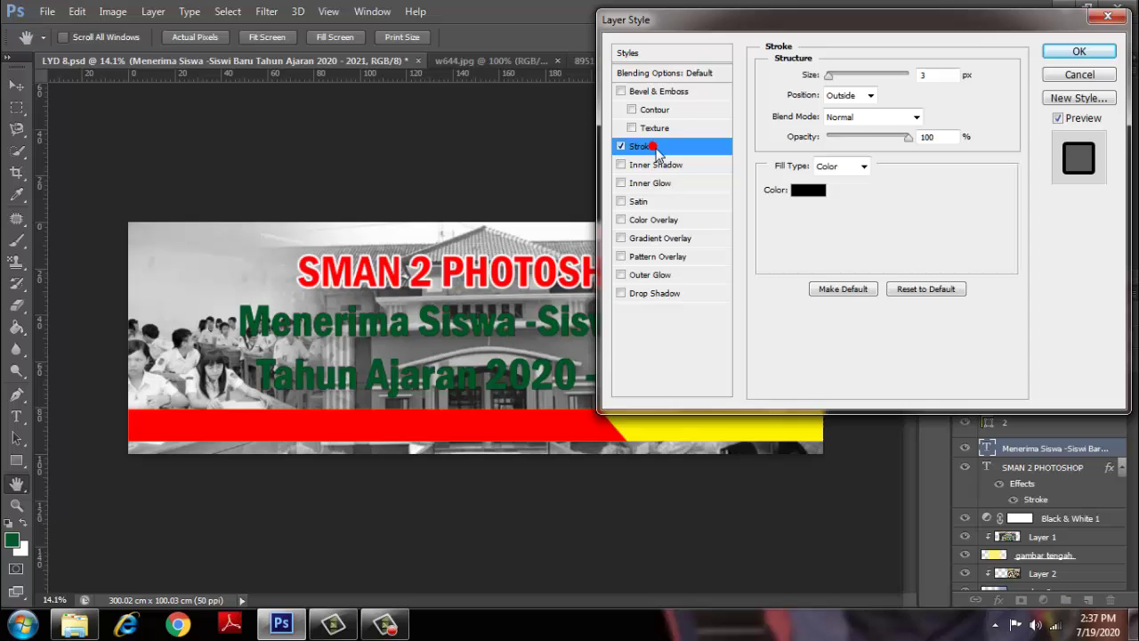
click(808, 190)
click(623, 215)
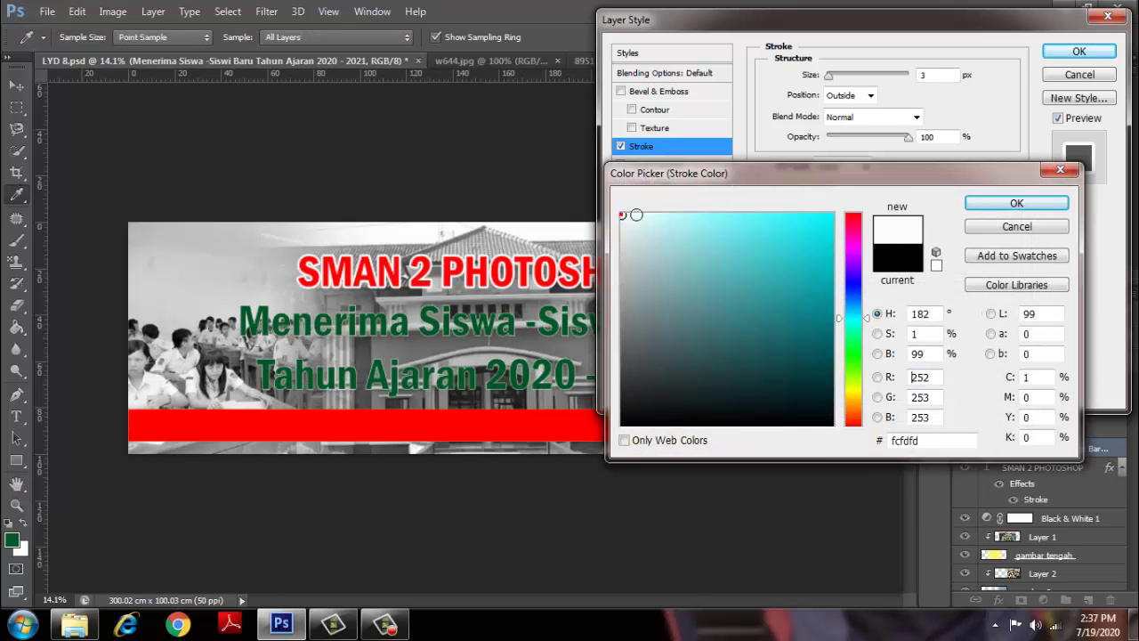
click(1012, 203)
drag(836, 85, 839, 82)
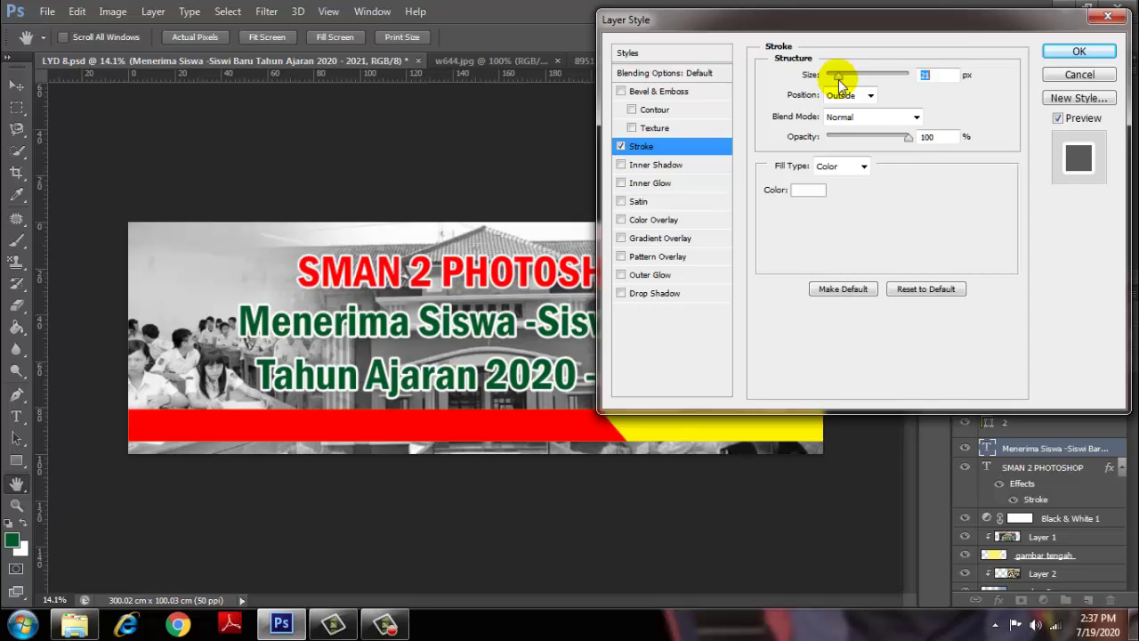
drag(839, 83, 838, 78)
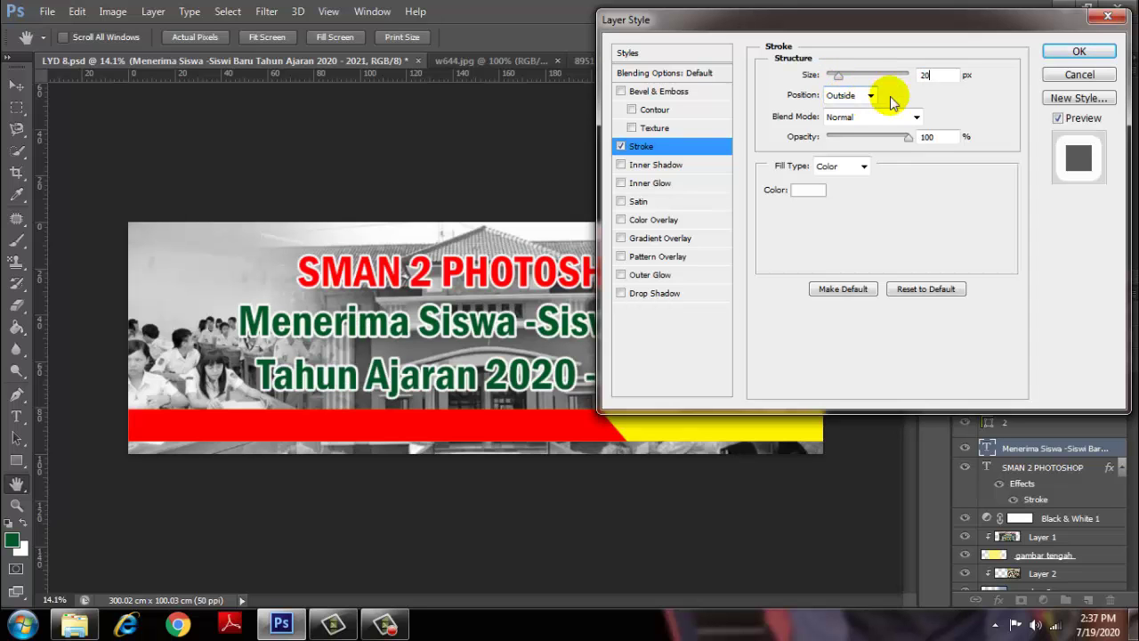
click(1079, 51)
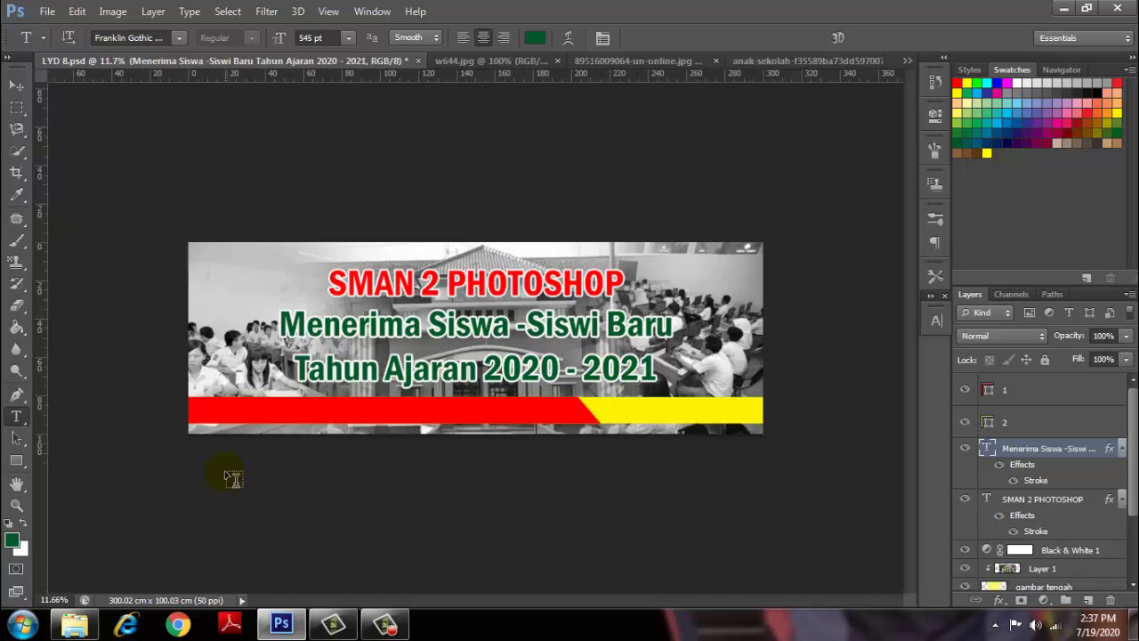
Step: Start a new 292 pt text layer at the left end of the red bar
key(ctrl+0)
click(160, 481)
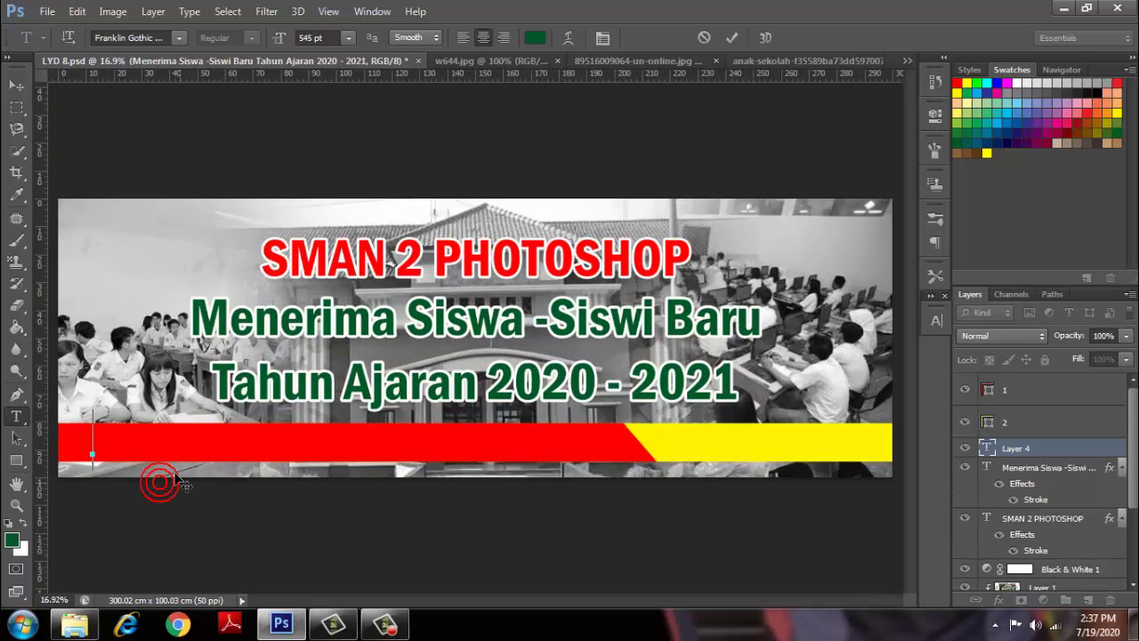
drag(278, 37, 53, 72)
key(ctrl+minus)
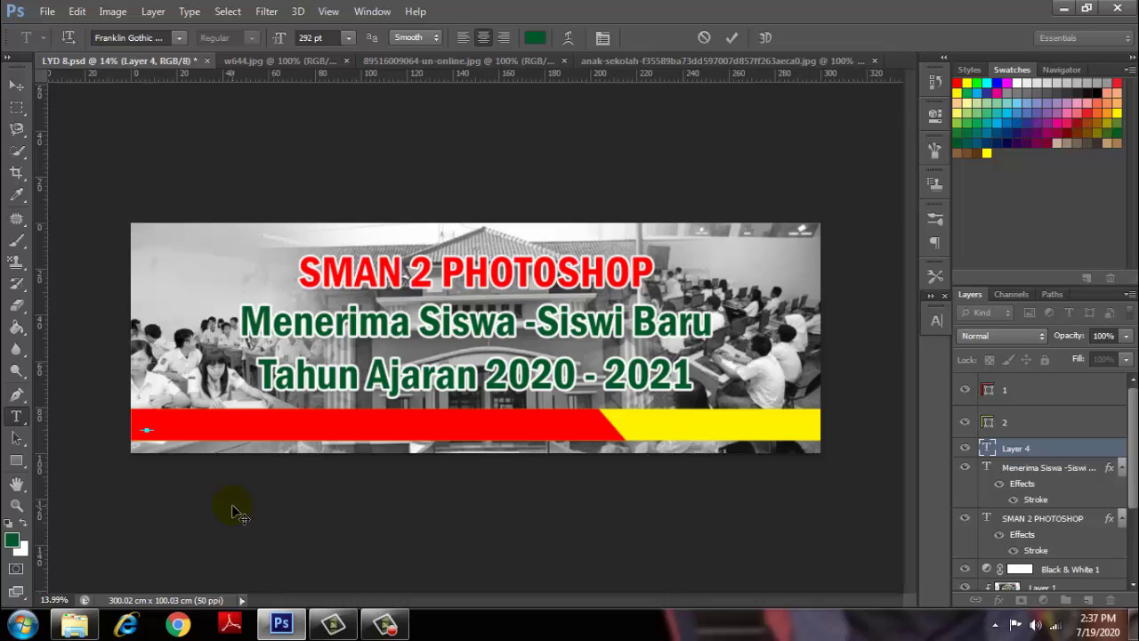
key(ctrl)
Step: Move the Jl text layer to the top of the stack, color it white and left-align it
drag(1005, 445, 1007, 381)
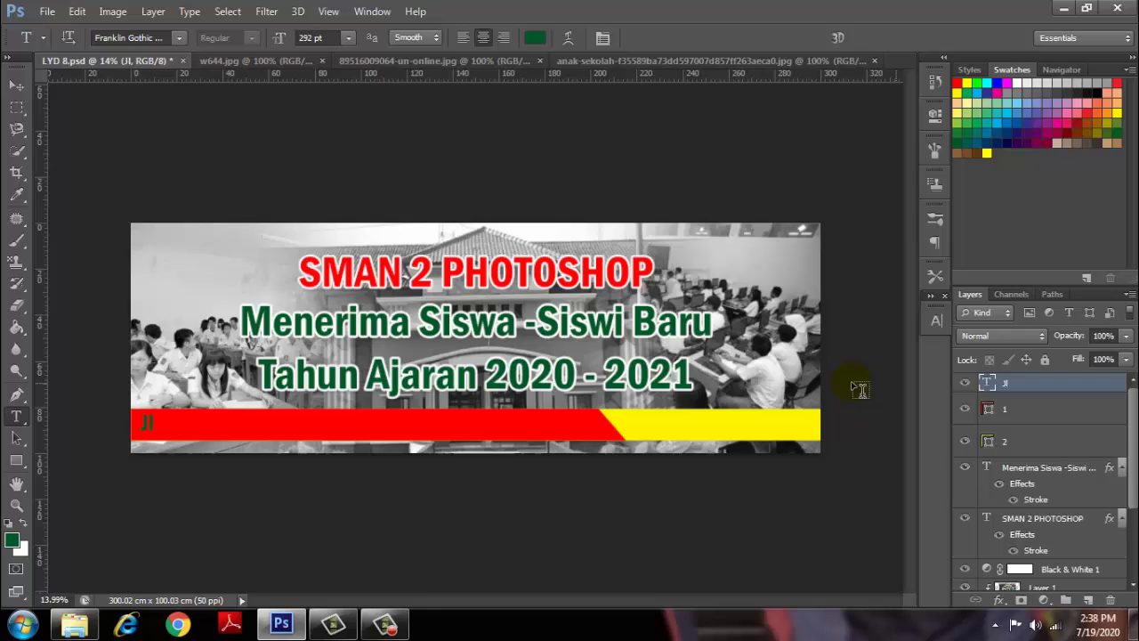
double_click(143, 423)
click(1017, 83)
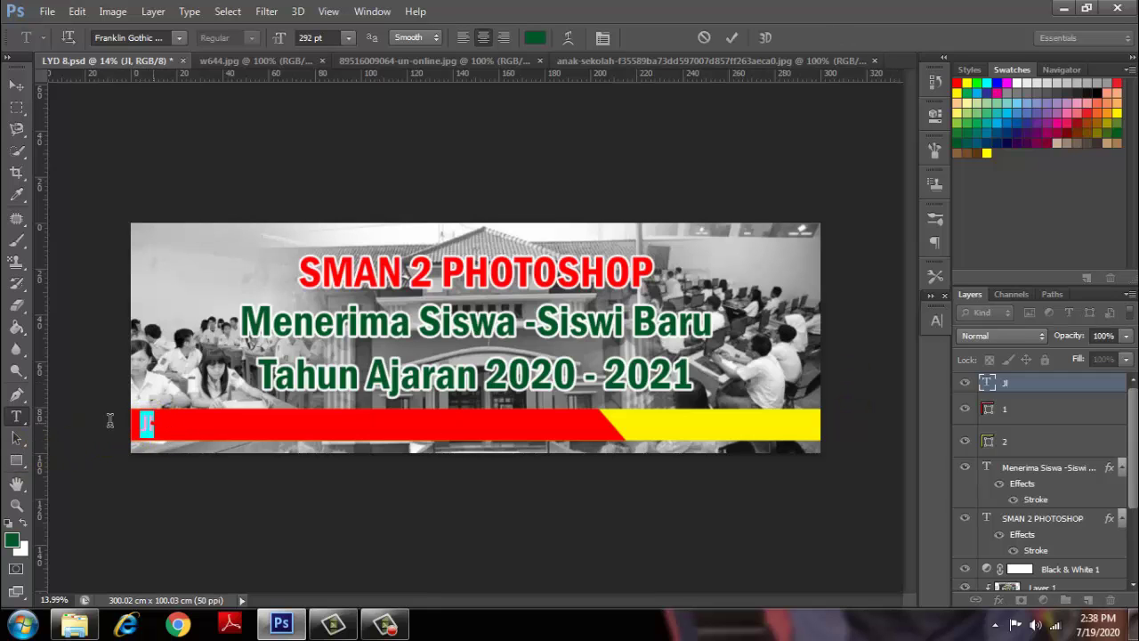
click(463, 38)
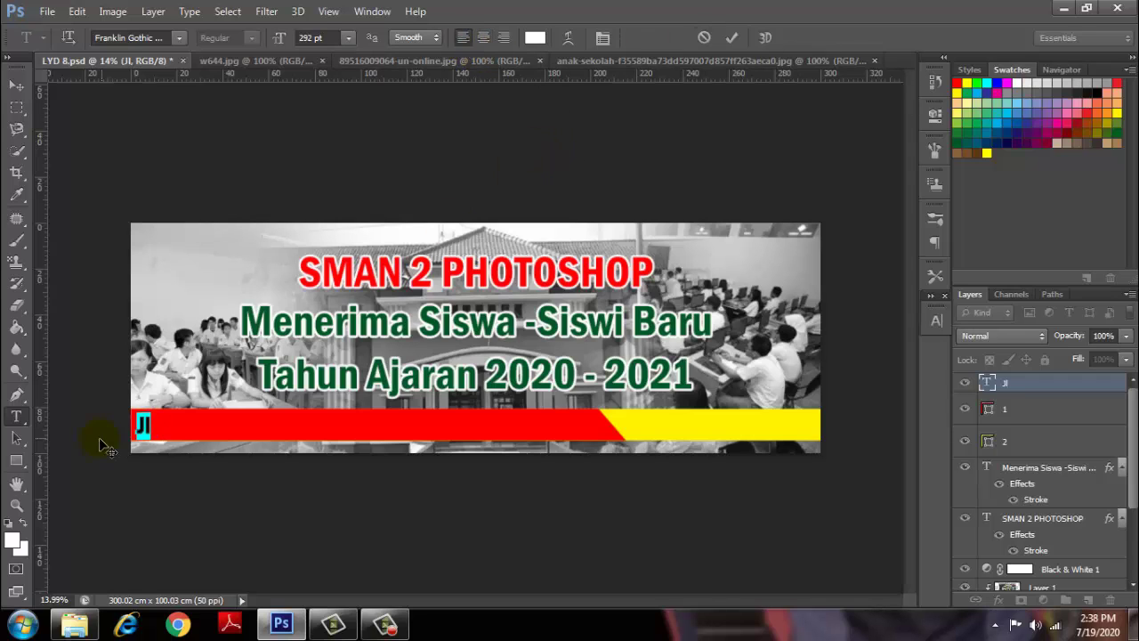
Step: Extend the Jl line with the school's street address and HP phone number, correcting the 'Panjnag' typo
drag(99, 437, 129, 423)
click(125, 422)
text(Sor)
text(ea)
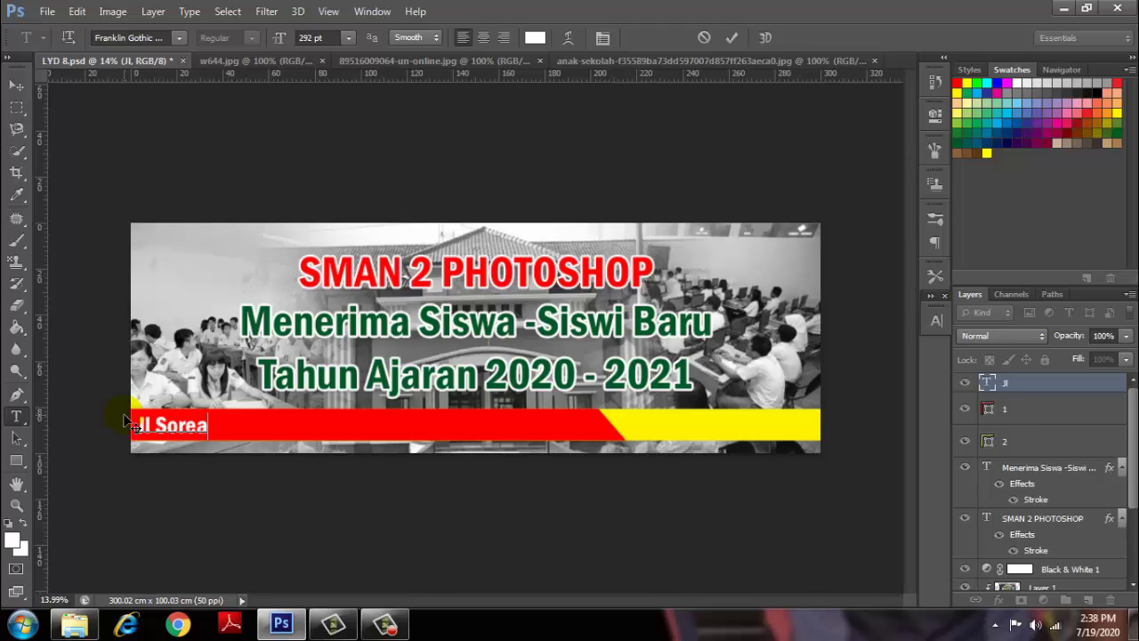
text(ng Le)
text(uwi)
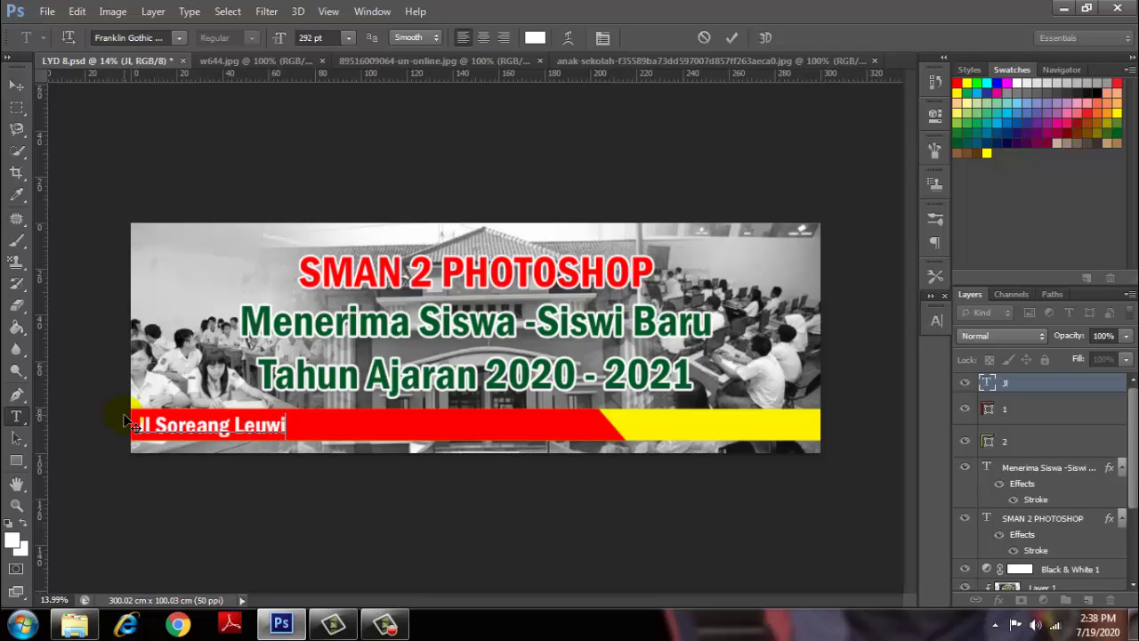
text( Panjna)
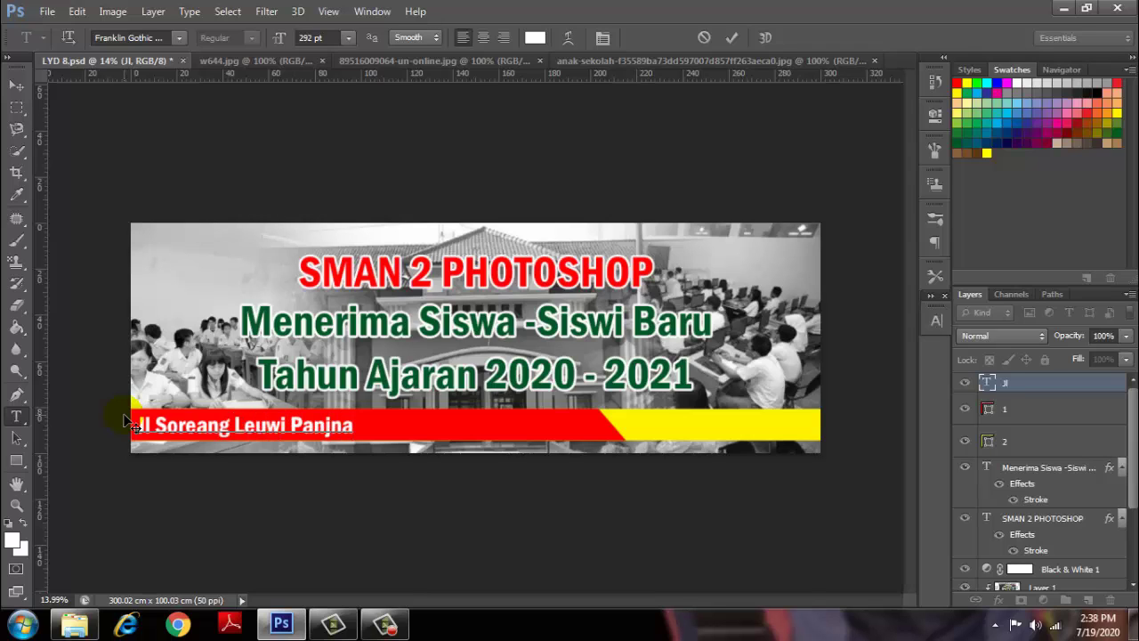
text(g)
key(BackSpace)
key(BackSpace)
text(ng Leuwi)
text( Panjang No 3)
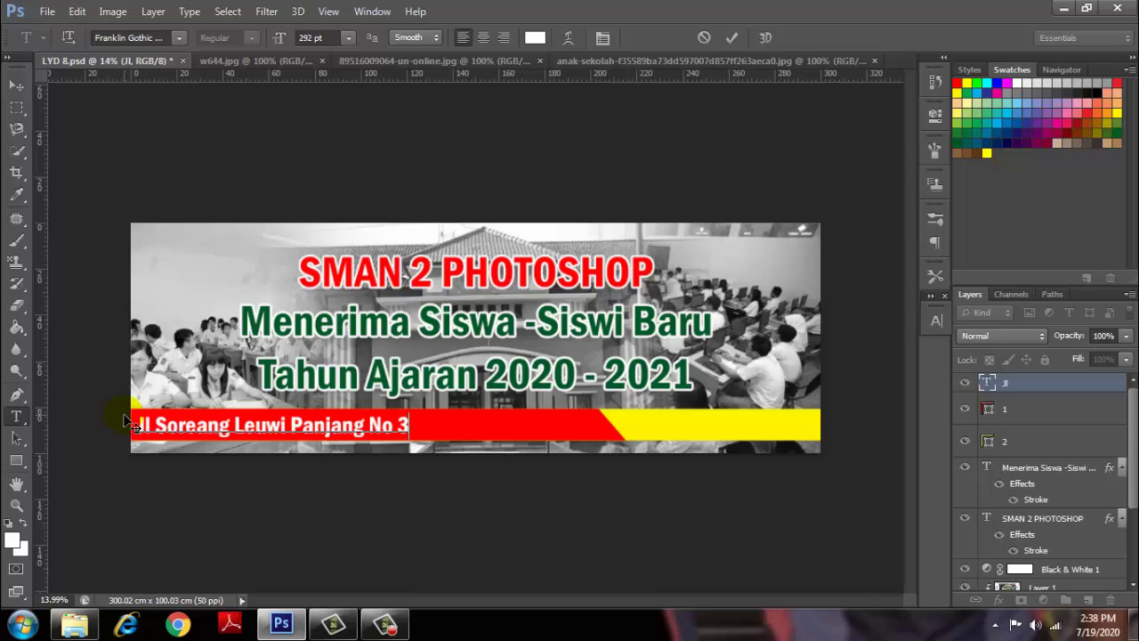
text(24)
text( HP)
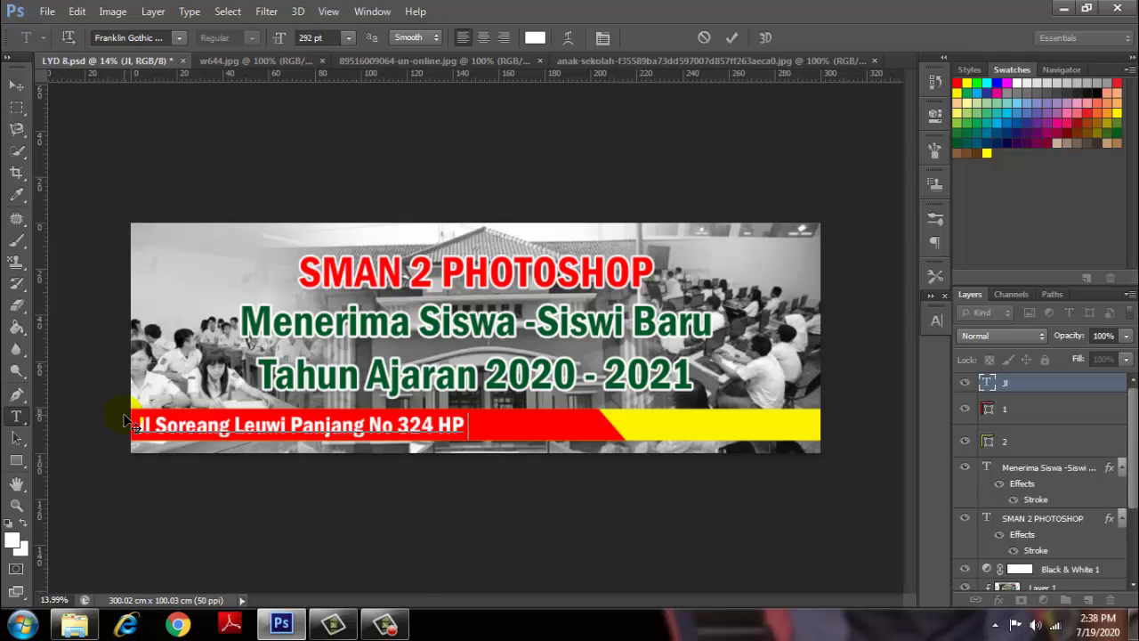
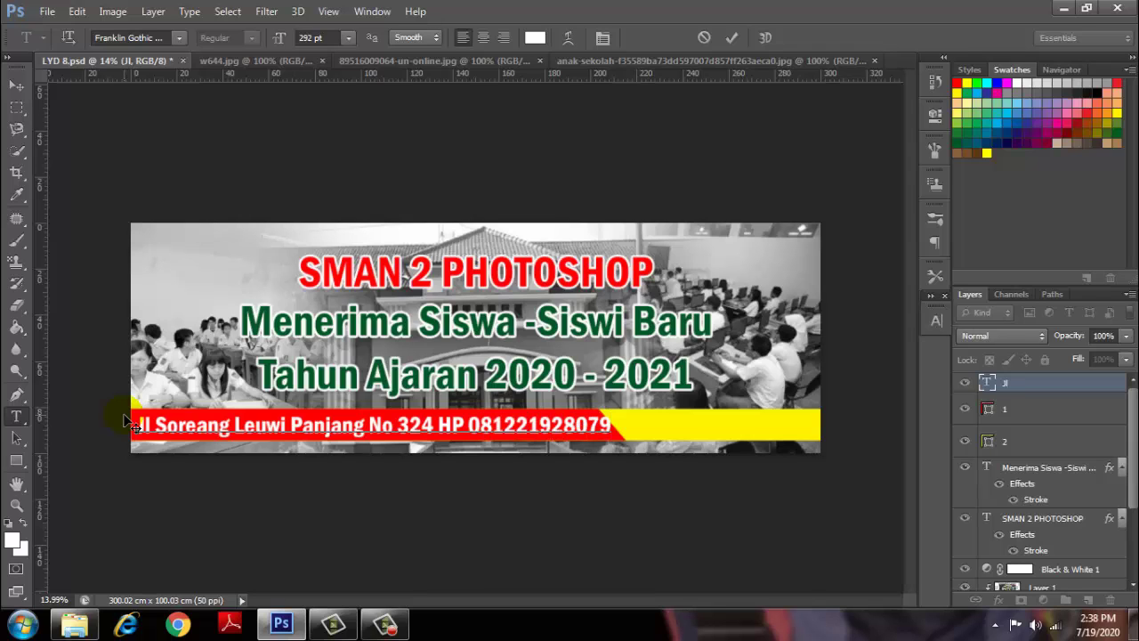
Step: Resize the address text to 263 pt, append the school's FAX number in black, and commit
key(ctrl+a)
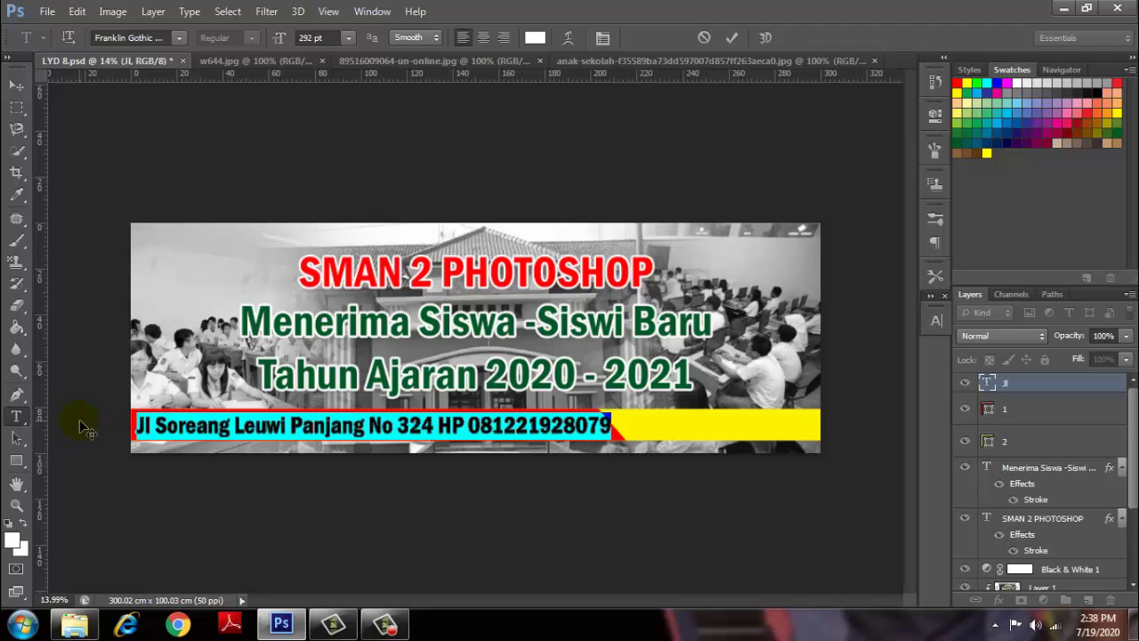
drag(287, 44, 253, 45)
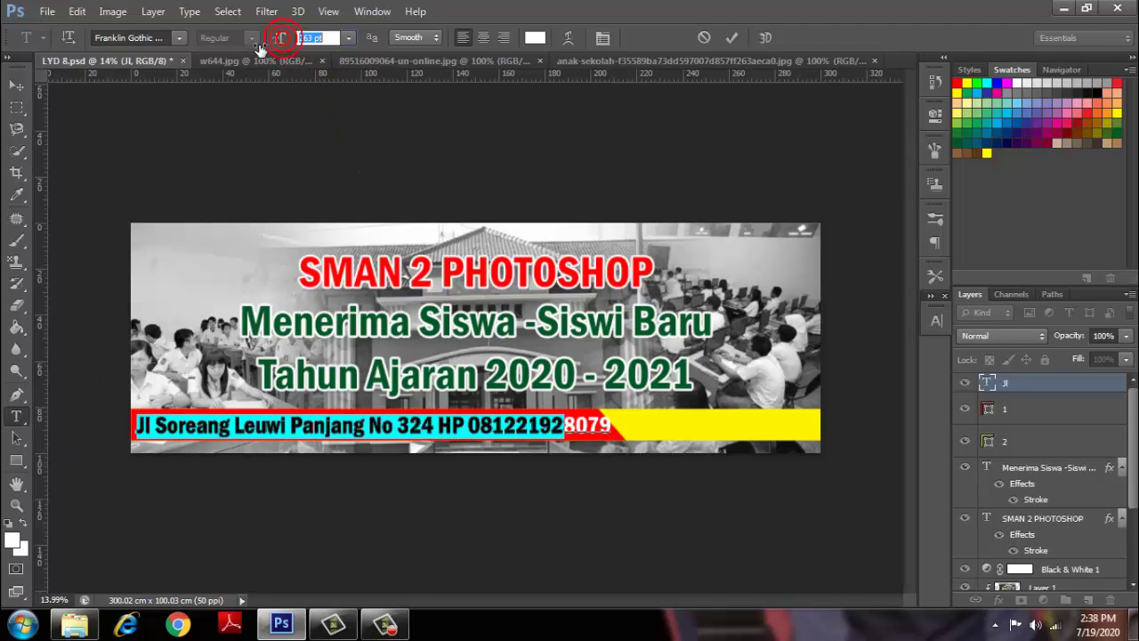
click(565, 425)
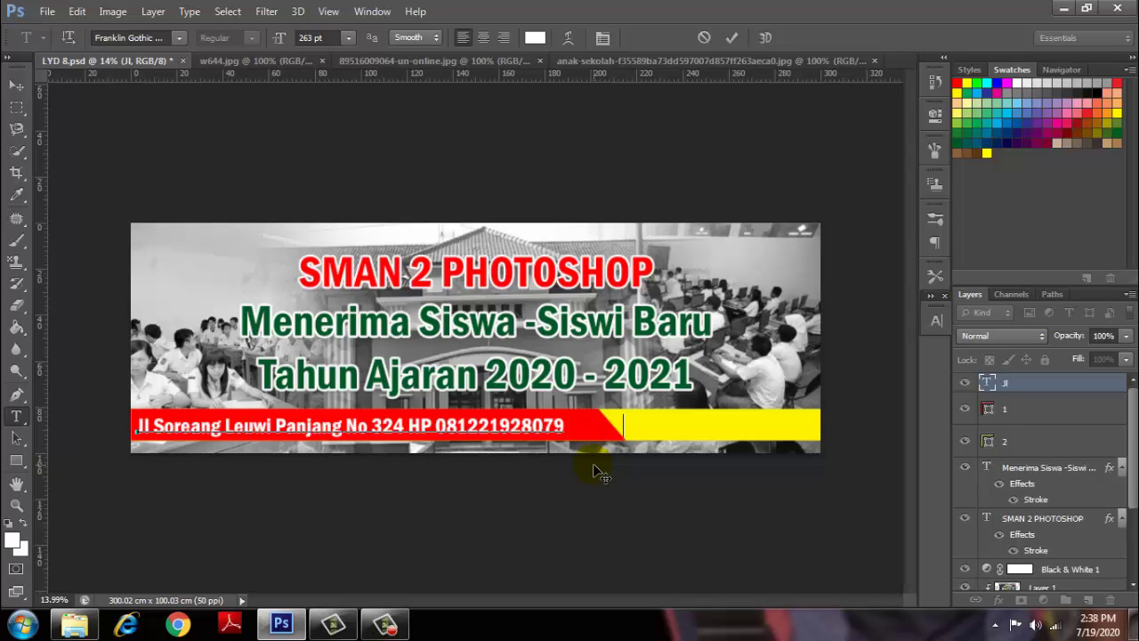
text(FAX )
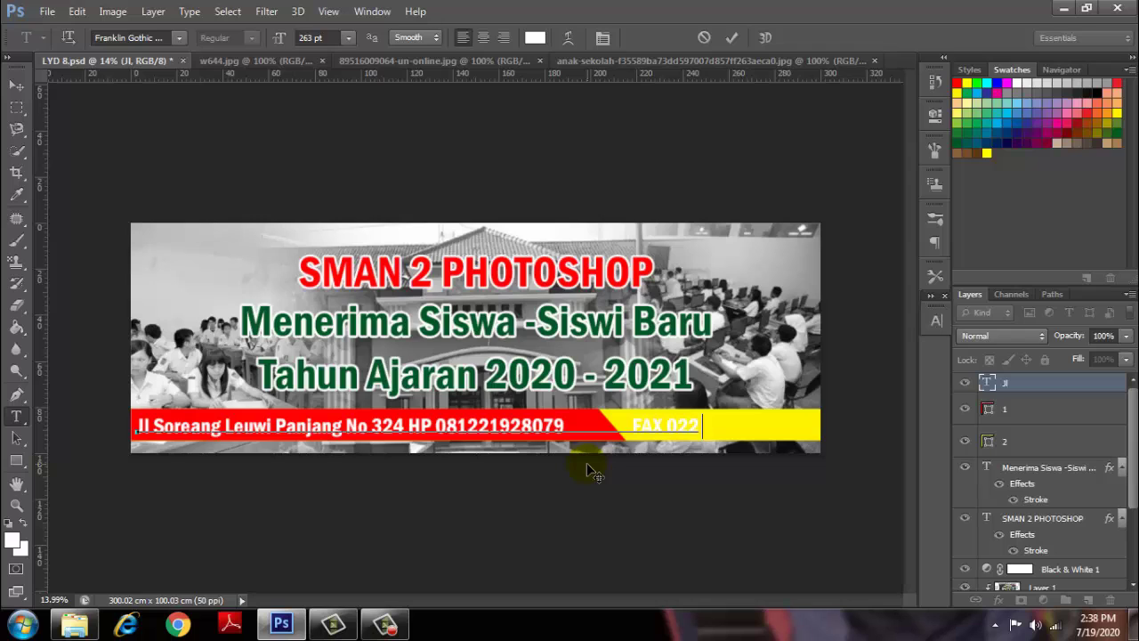
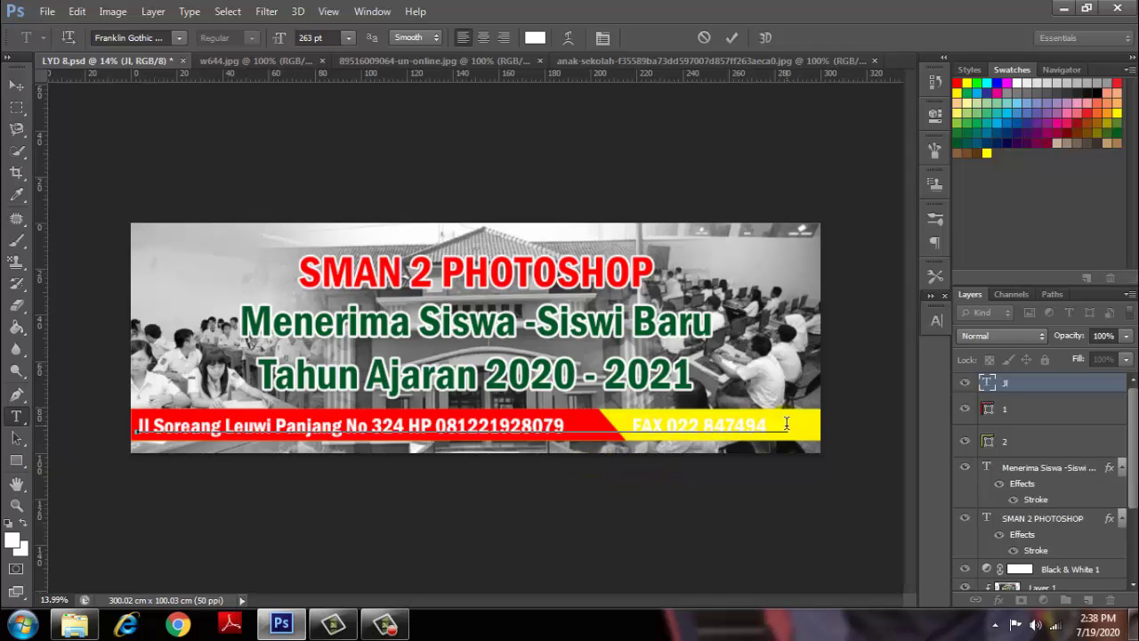
drag(789, 426, 632, 427)
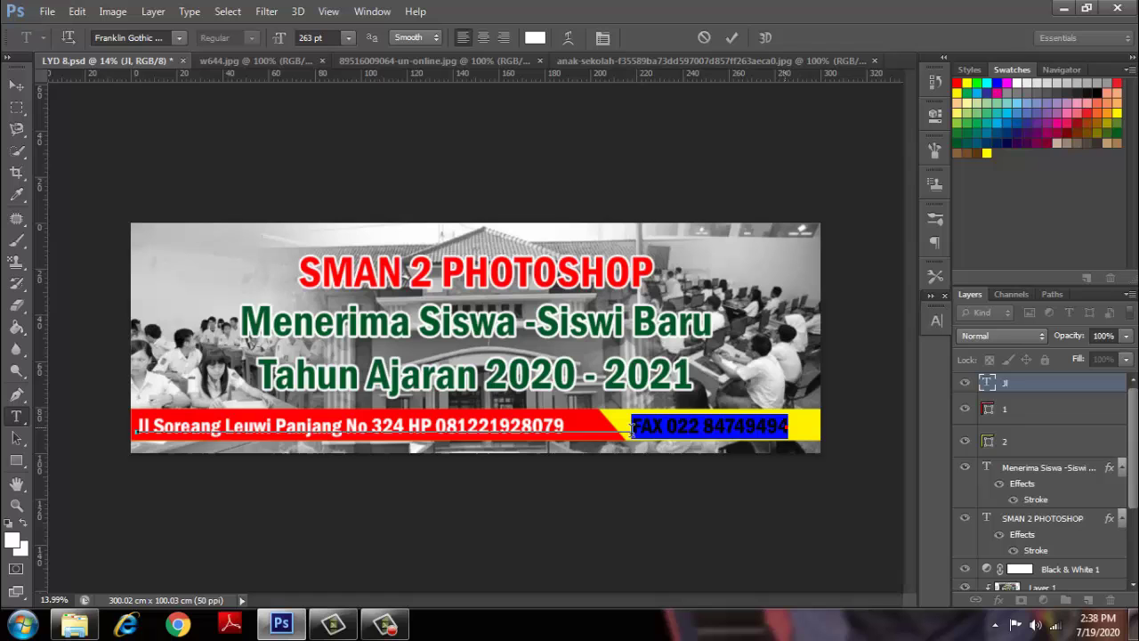
click(1084, 83)
click(732, 38)
scroll(682, 264, down, 2)
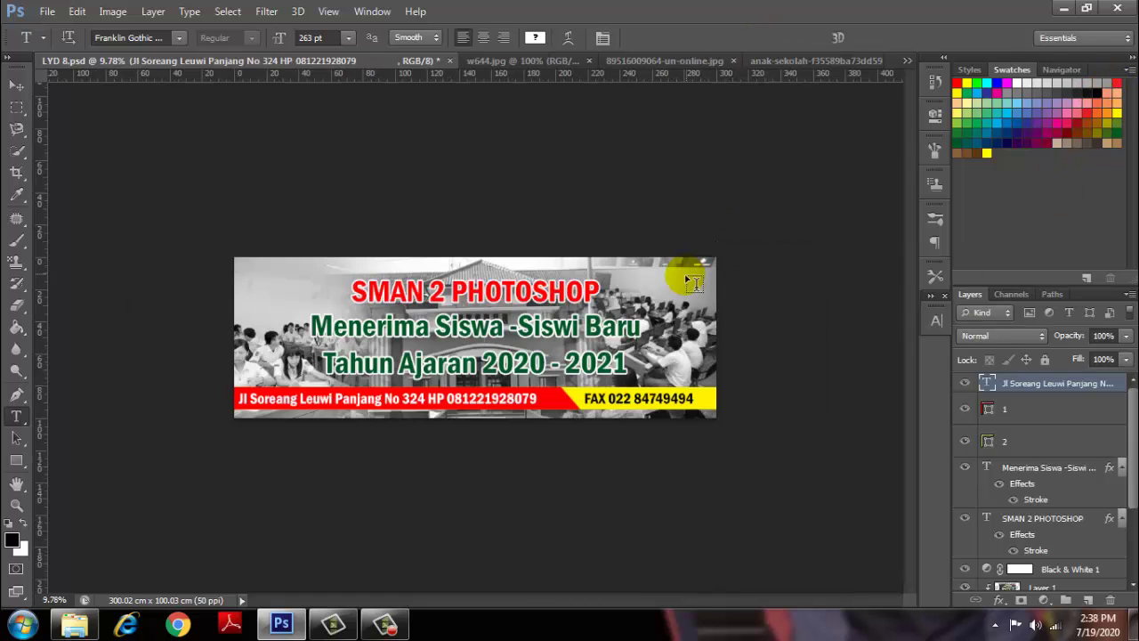
scroll(608, 343, up, 2)
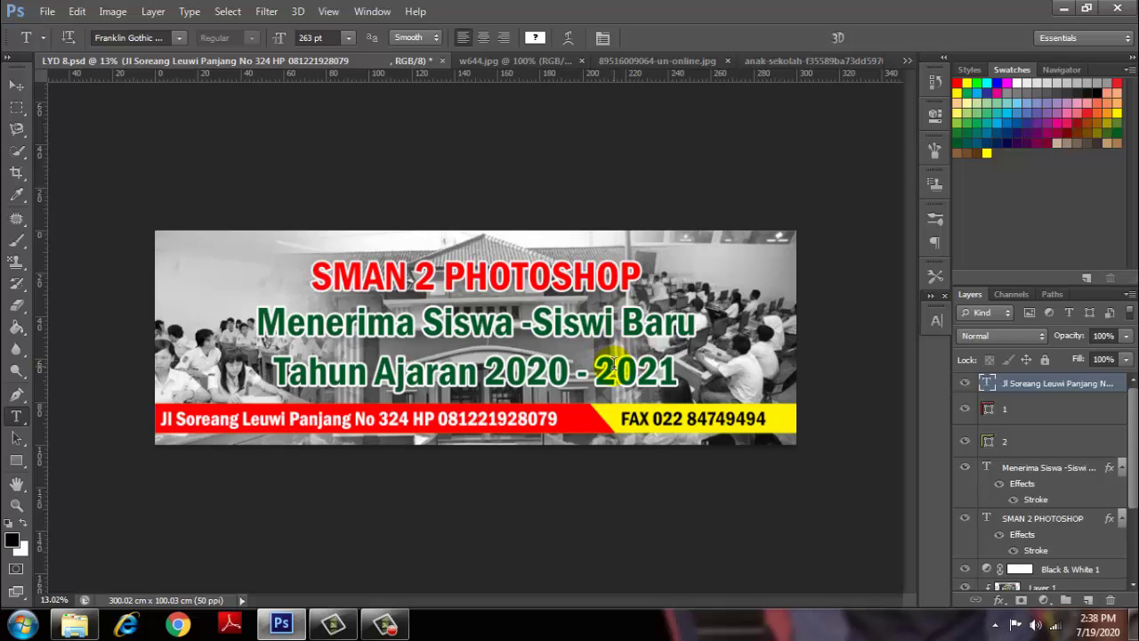
scroll(620, 365, up, 1)
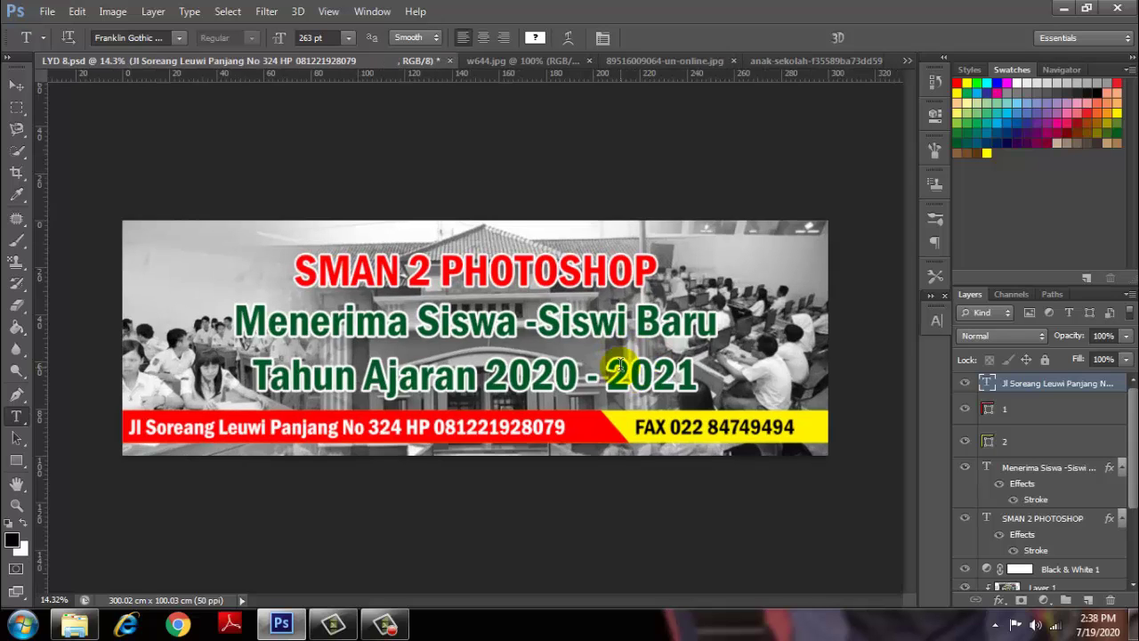
scroll(620, 364, up, 1)
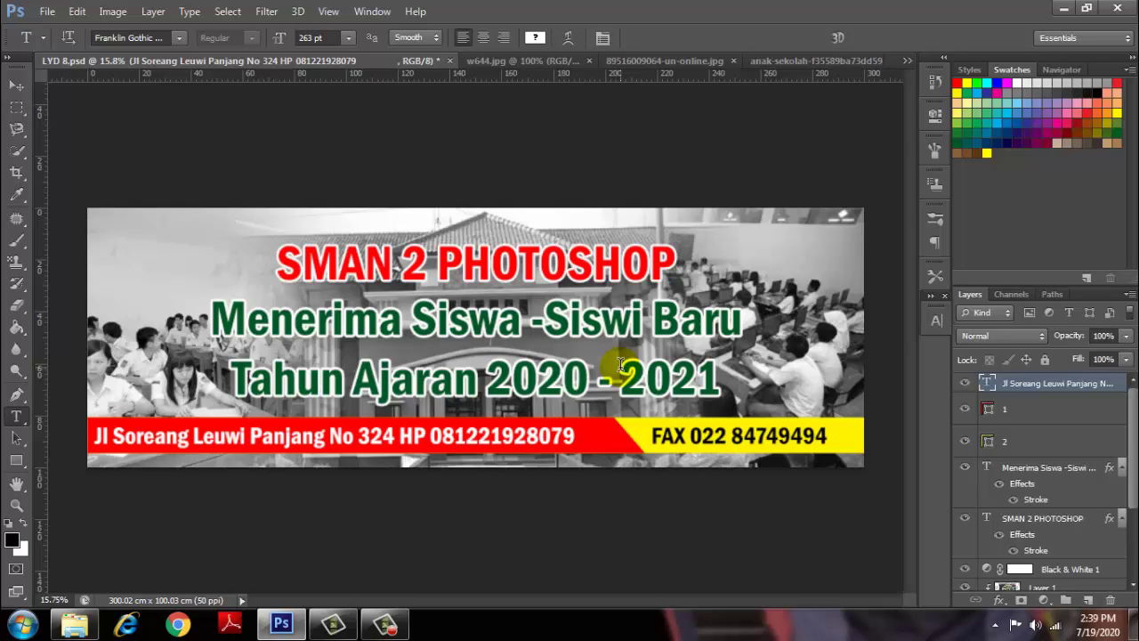